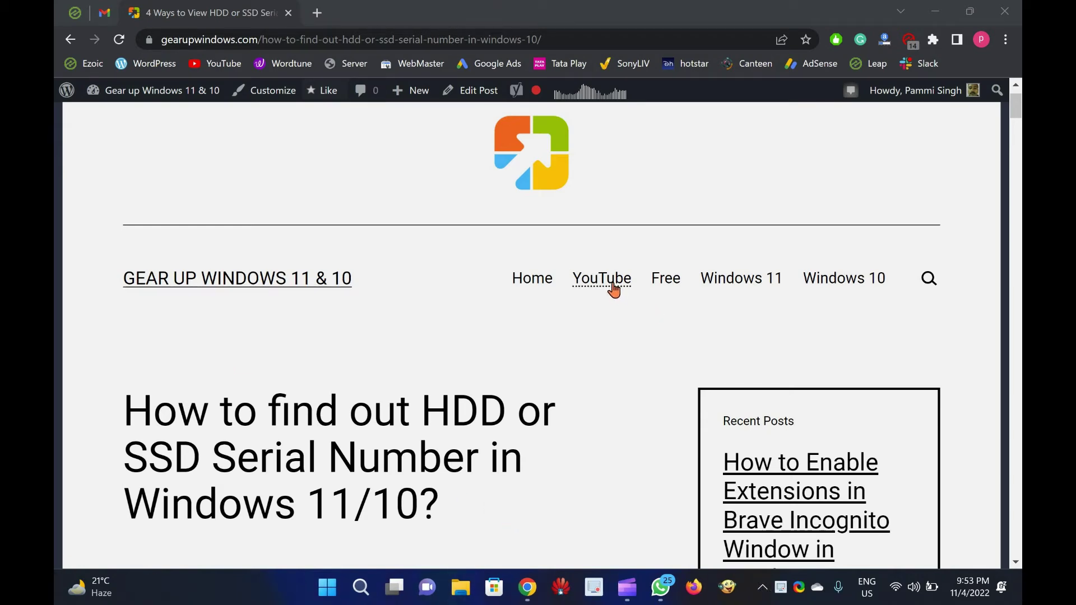
# Open the GearUpWindows YouTube channel link in a background tab.
pyautogui.rightClick(634, 300)
pyautogui.click(632, 299)
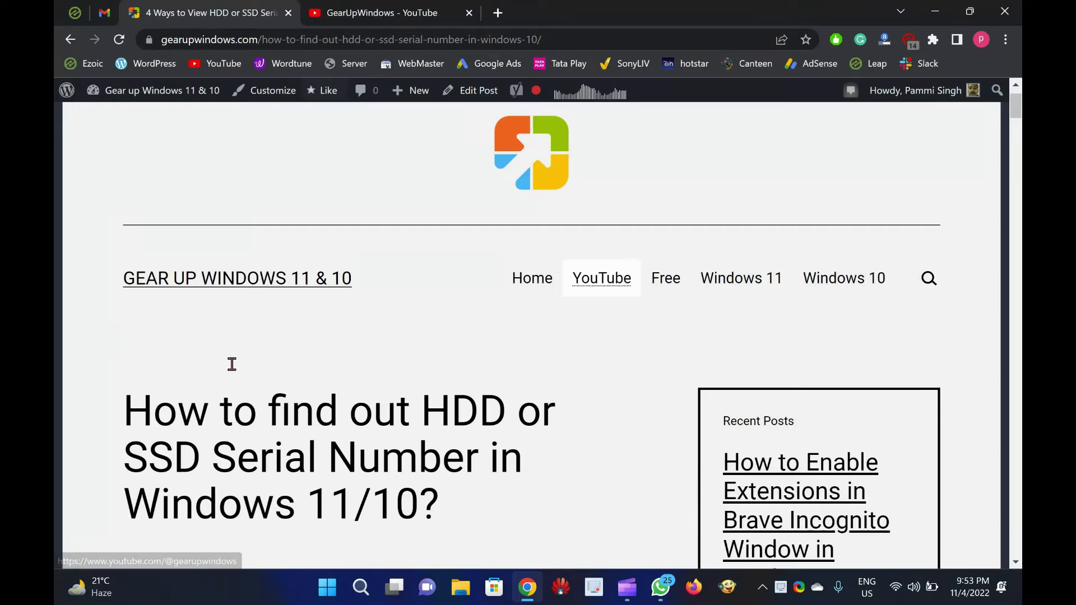
pyautogui.scroll(-1, 232, 365)
pyautogui.moveTo(125, 334)
pyautogui.mouseDown()
pyautogui.moveTo(407, 429)
pyautogui.moveTo(529, 413)
pyautogui.mouseUp()
pyautogui.scroll(-1, 526, 412)
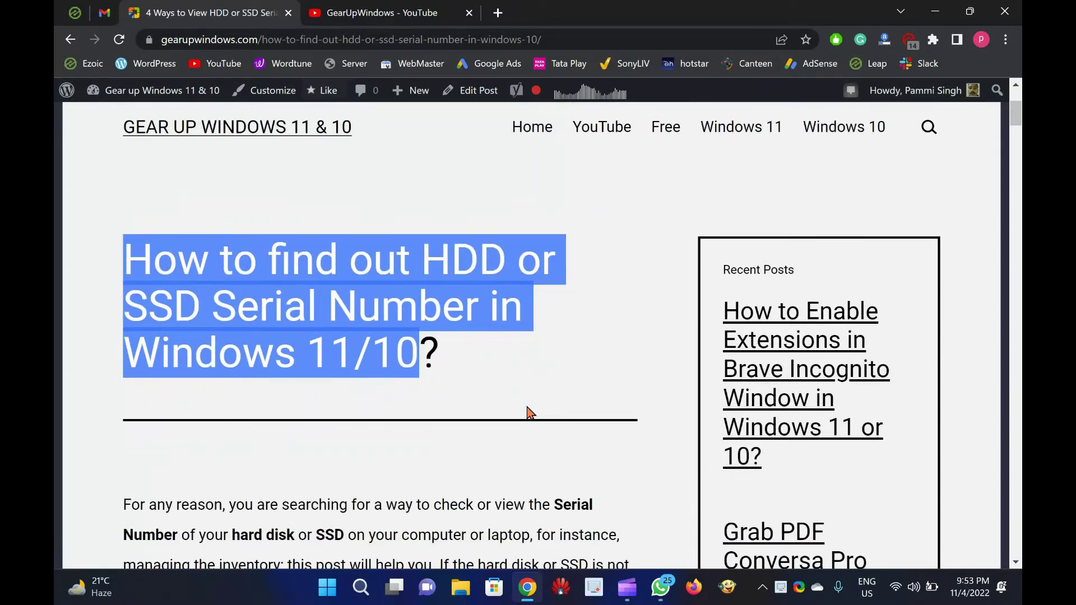
pyautogui.scroll(-3, 527, 412)
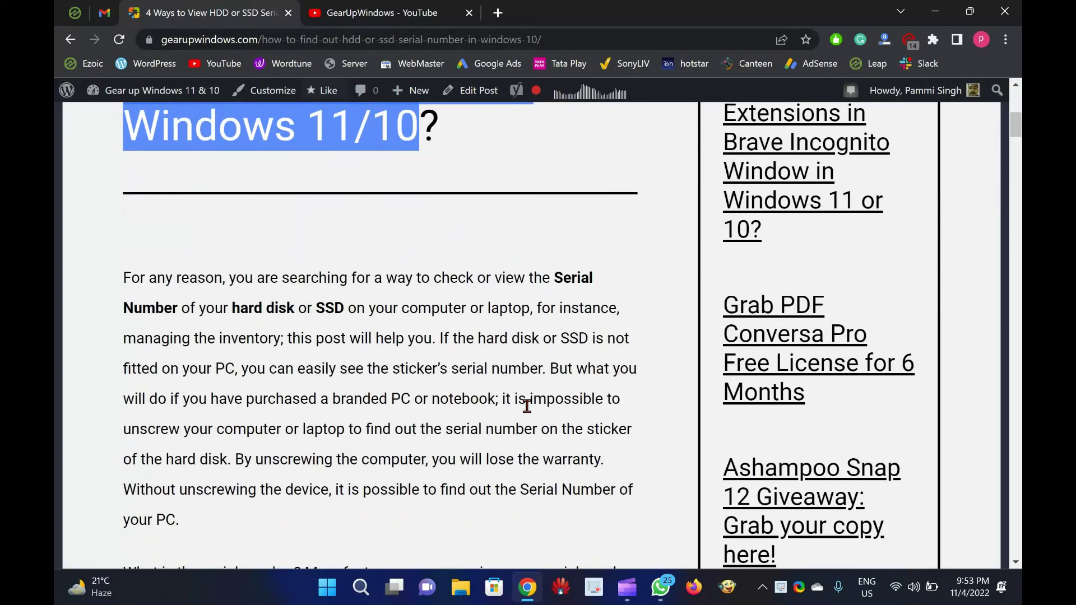
pyautogui.scroll(-3, 527, 406)
pyautogui.scroll(1, 524, 405)
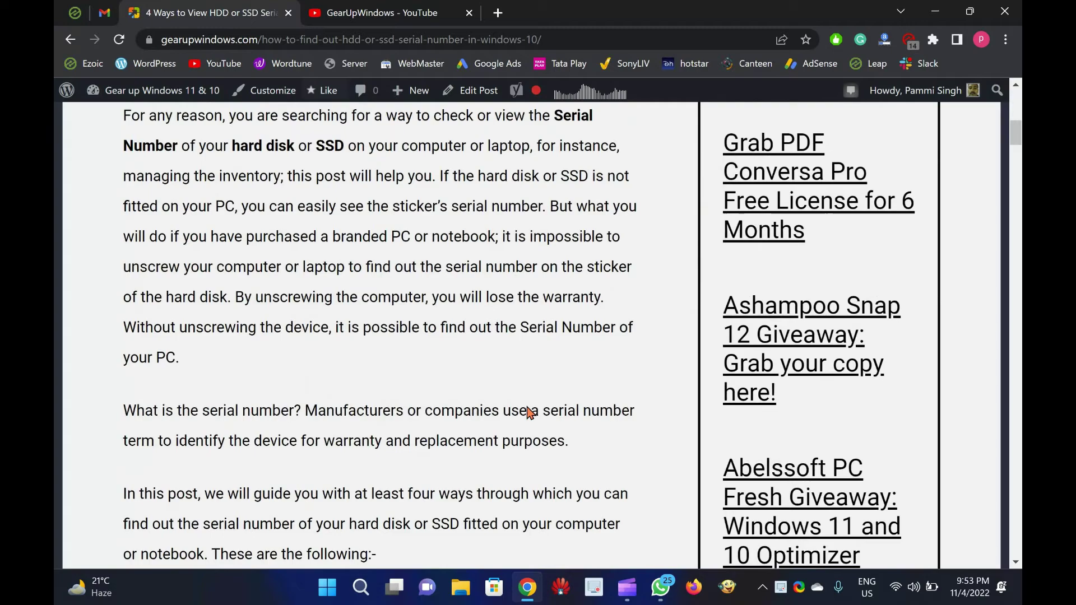
pyautogui.scroll(-1, 527, 412)
pyautogui.scroll(-3, 527, 413)
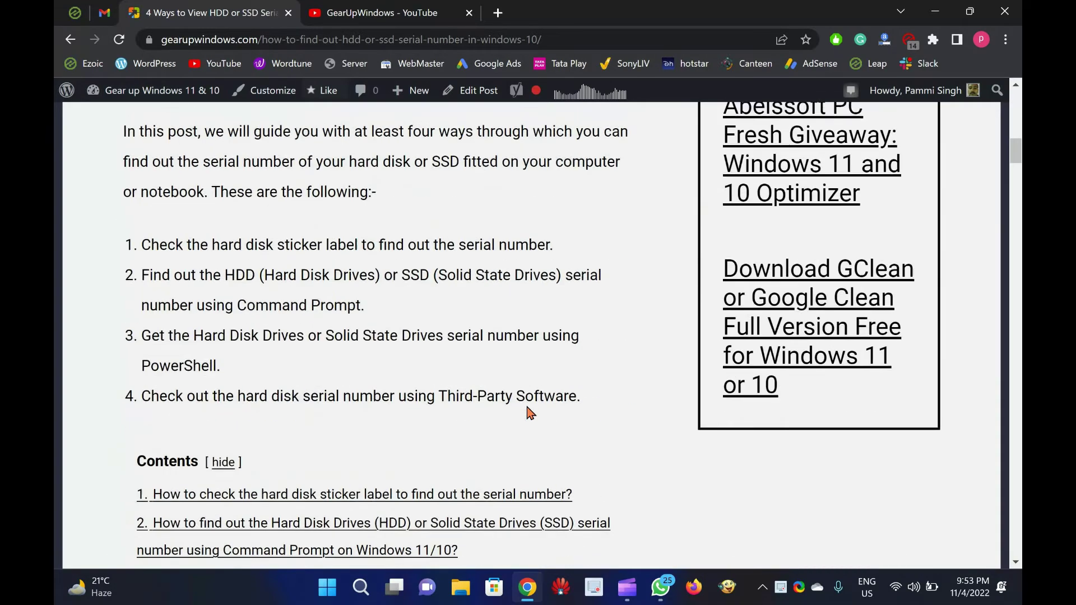
pyautogui.scroll(-3, 527, 412)
pyautogui.scroll(-2, 527, 412)
pyautogui.scroll(-3, 527, 412)
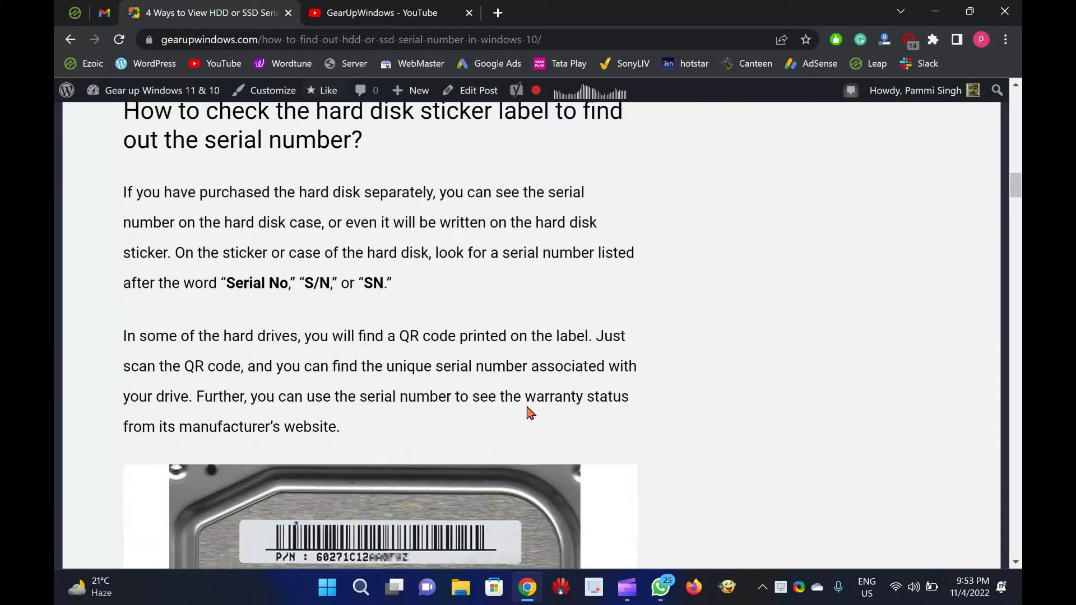
pyautogui.scroll(-2, 529, 412)
pyautogui.scroll(-1, 463, 386)
# Open the hard-disk photo in its own tab, then zoom in and back out to fit.
pyautogui.rightClick(511, 241)
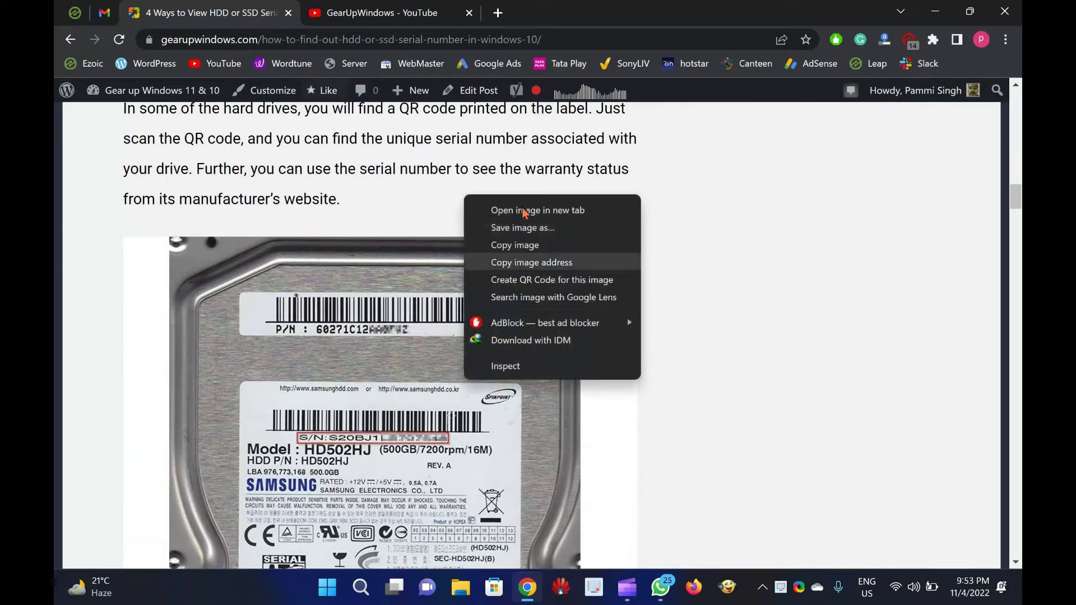
pyautogui.click(521, 211)
pyautogui.click(559, 11)
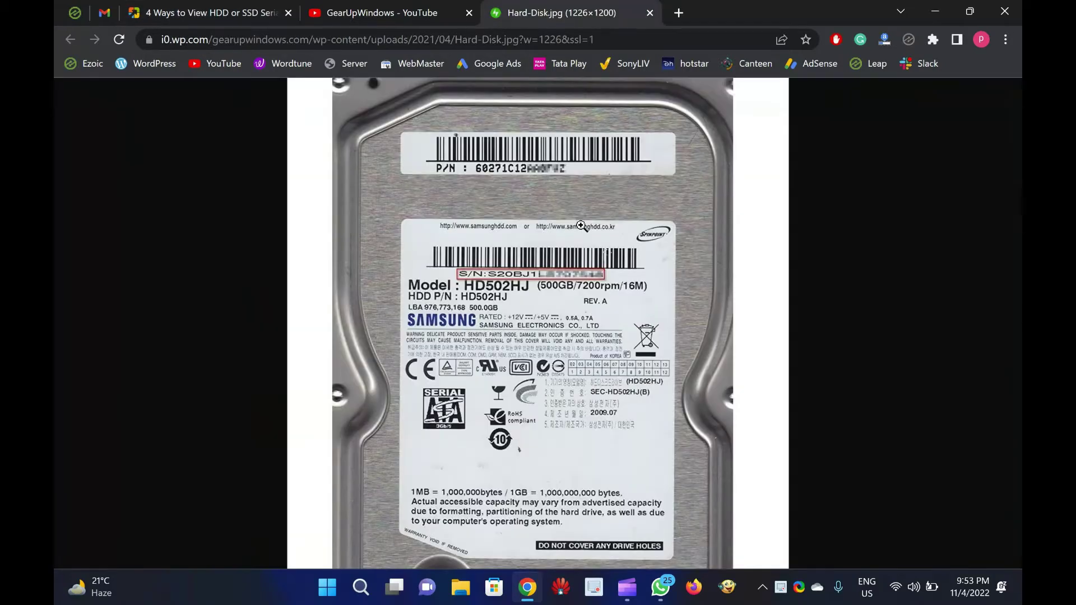
pyautogui.scroll(2, 576, 254)
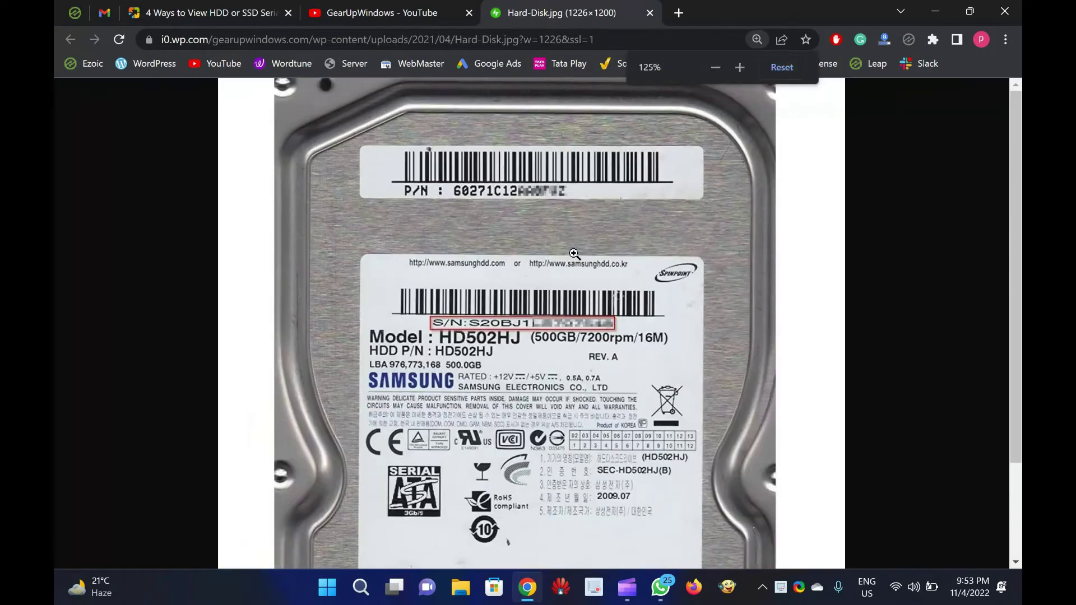
pyautogui.scroll(2, 573, 254)
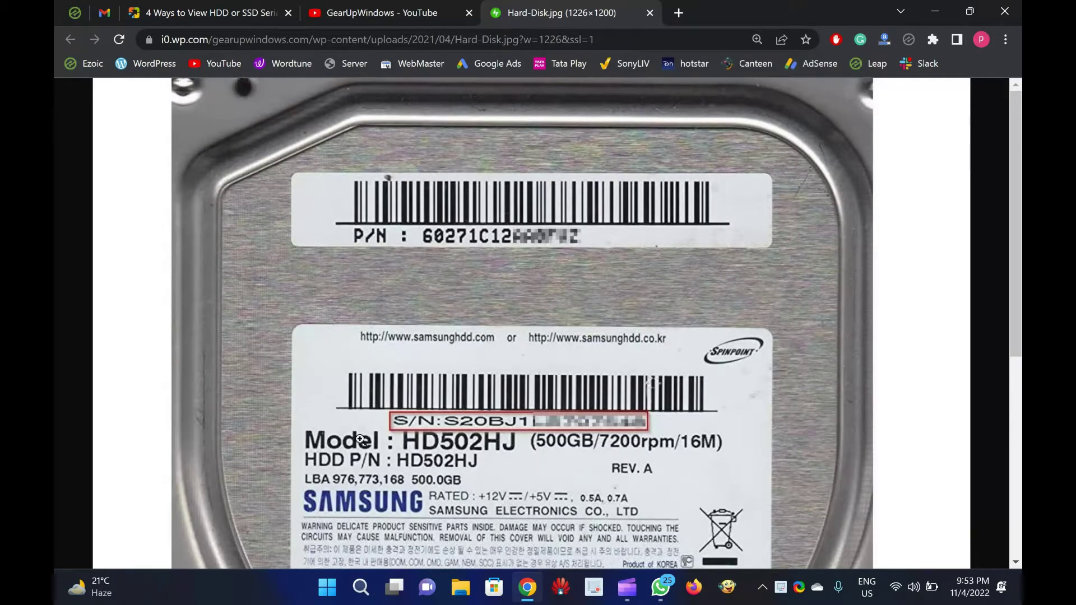
pyautogui.click(550, 379)
pyautogui.hotkey('ctrl', '-')
pyautogui.click(550, 379)
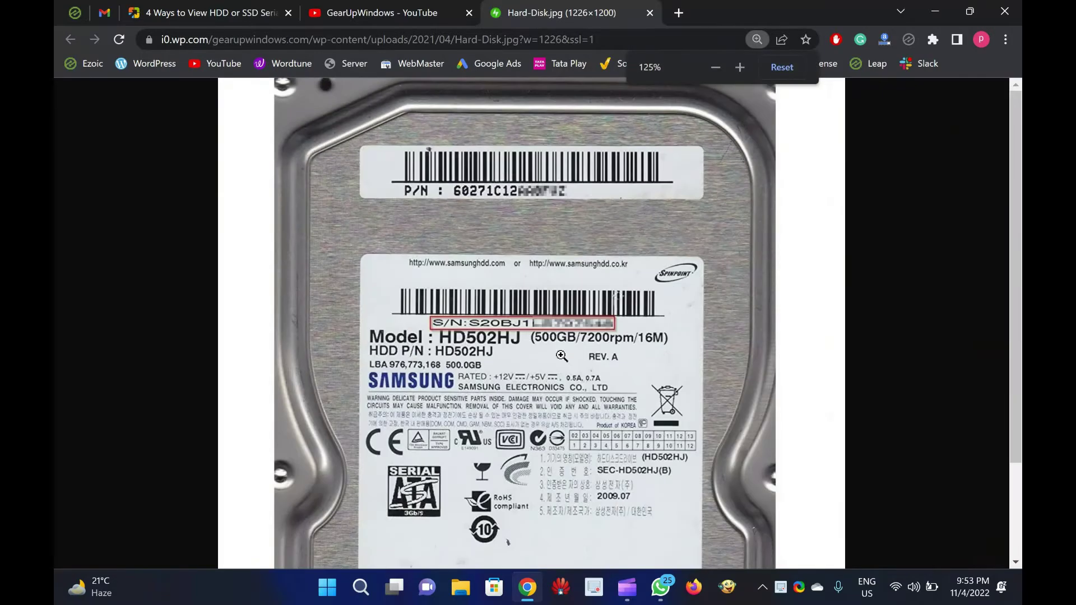
pyautogui.hotkey('ctrl', '-')
pyautogui.hotkey('ctrl', '-')
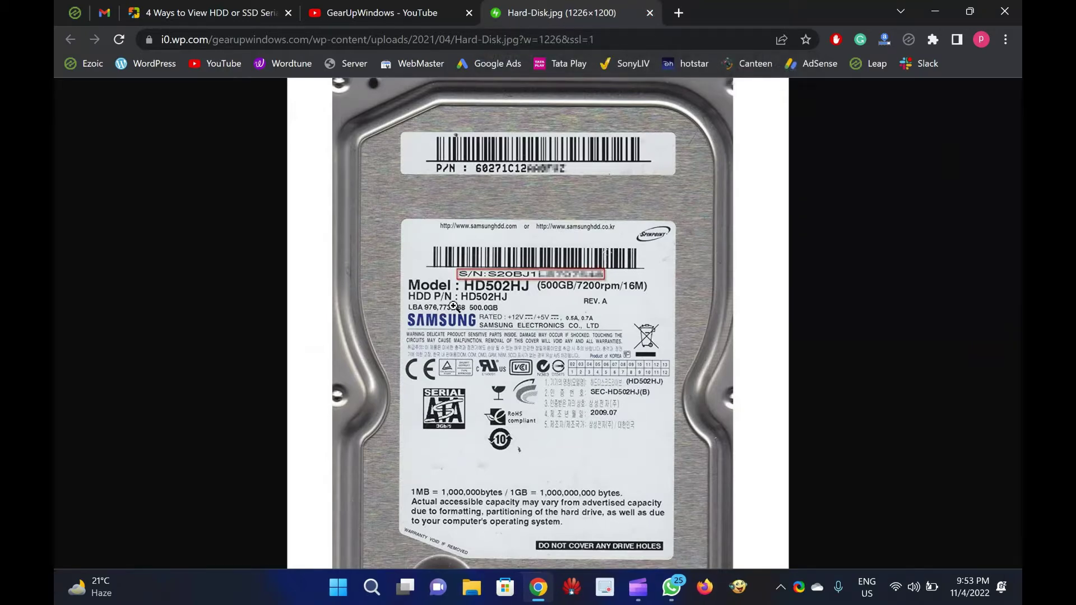
pyautogui.click(228, 12)
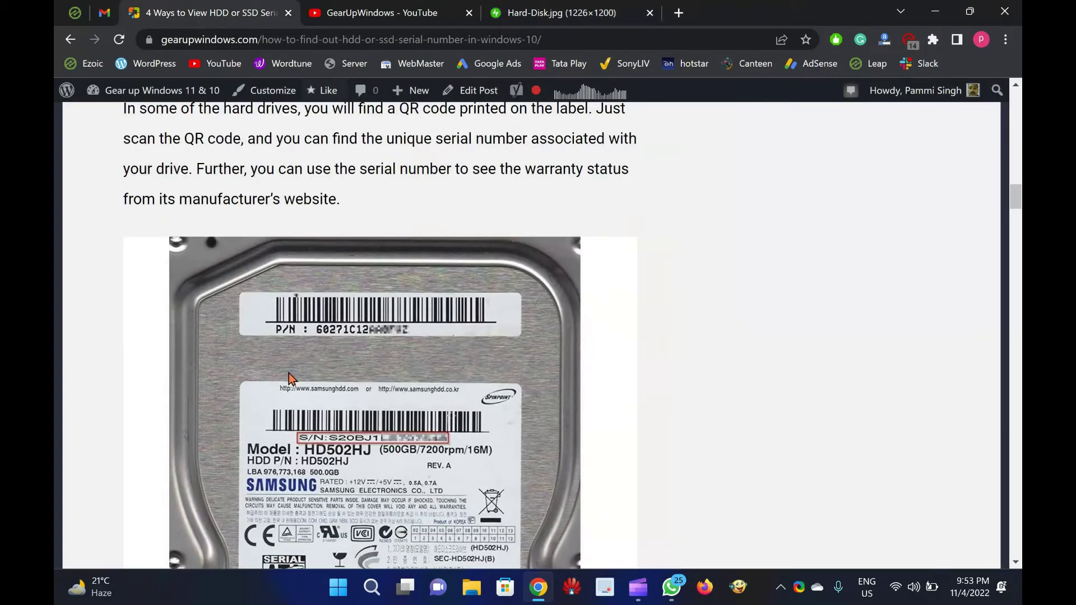
pyautogui.scroll(1, 288, 372)
pyautogui.scroll(3, 288, 373)
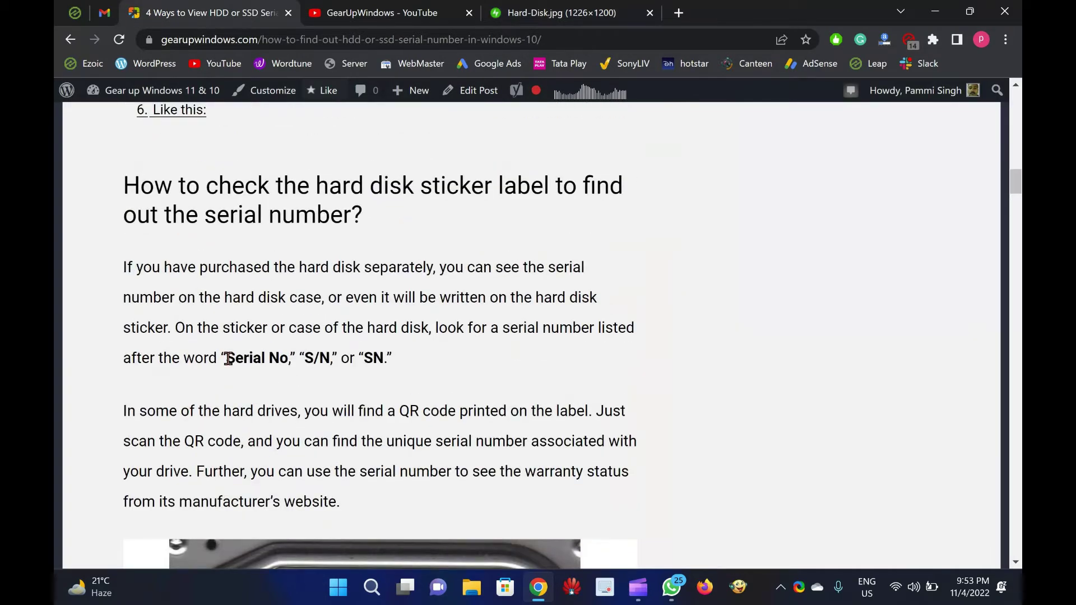
pyautogui.scroll(4, 221, 366)
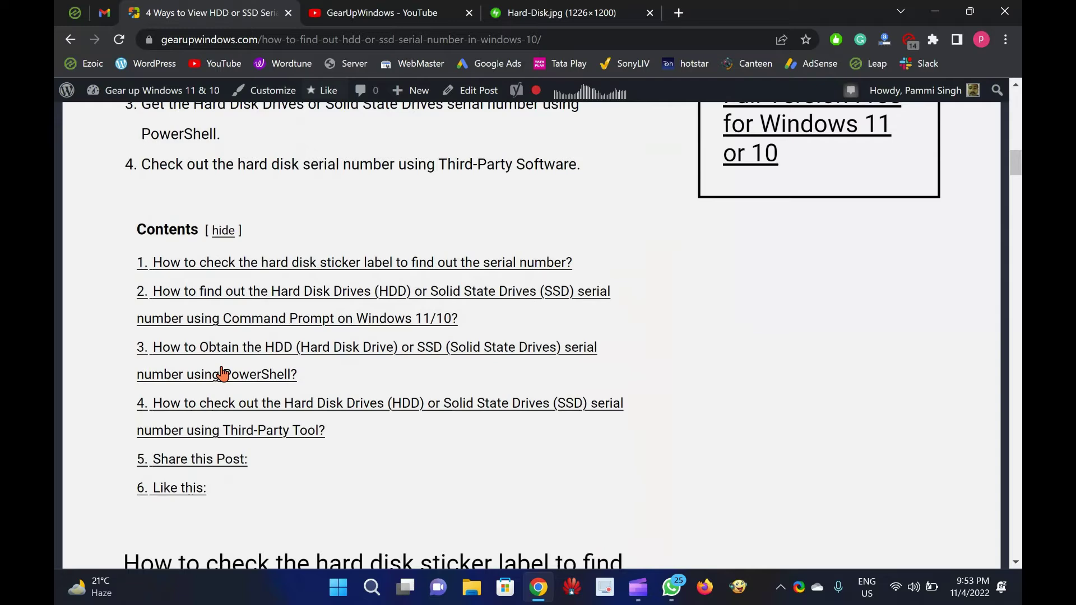
pyautogui.scroll(-2, 223, 372)
pyautogui.scroll(-2, 223, 373)
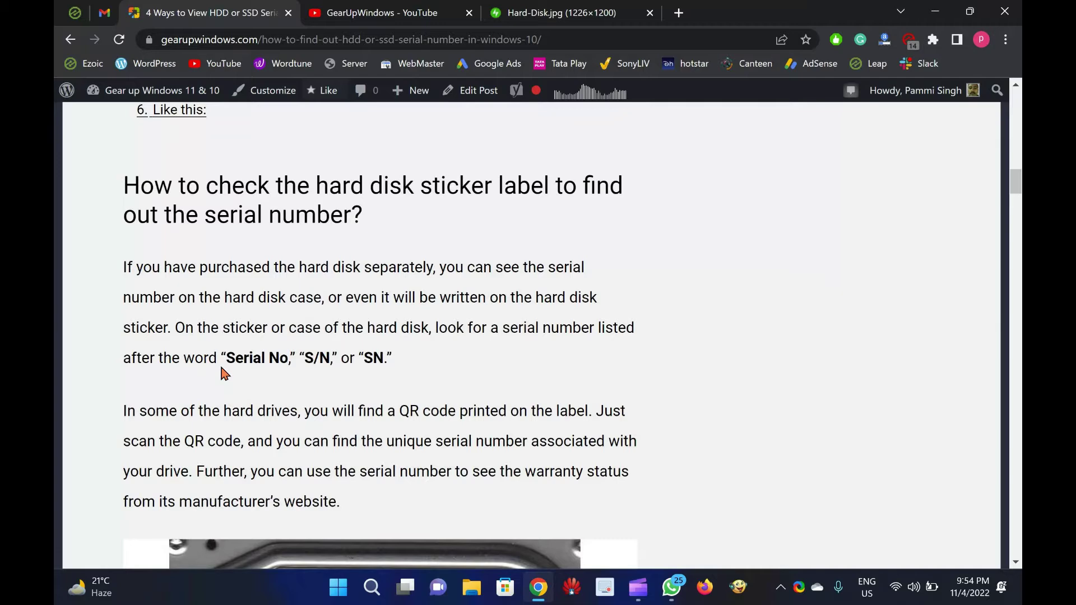
pyautogui.scroll(4, 223, 373)
pyautogui.scroll(2, 223, 373)
pyautogui.scroll(2, 223, 373)
pyautogui.scroll(1, 223, 373)
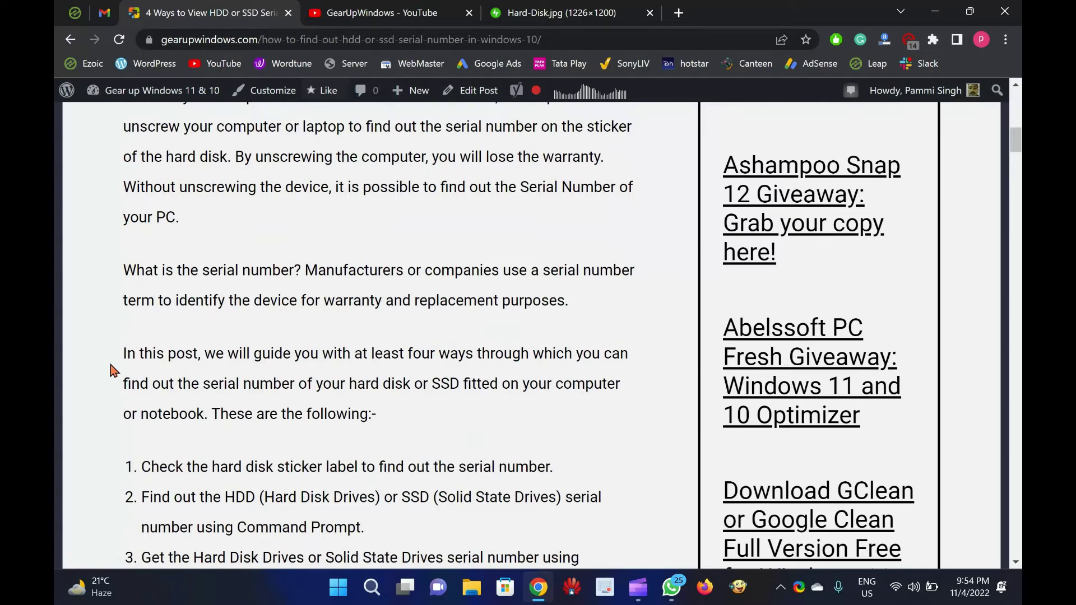
pyautogui.scroll(-1, 112, 371)
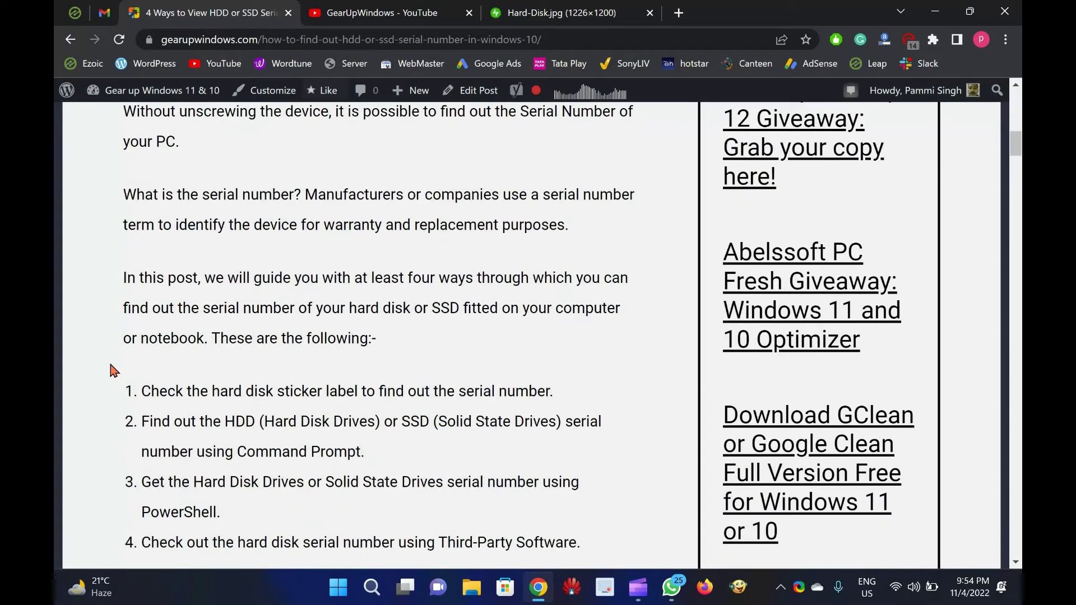
pyautogui.scroll(-1, 112, 371)
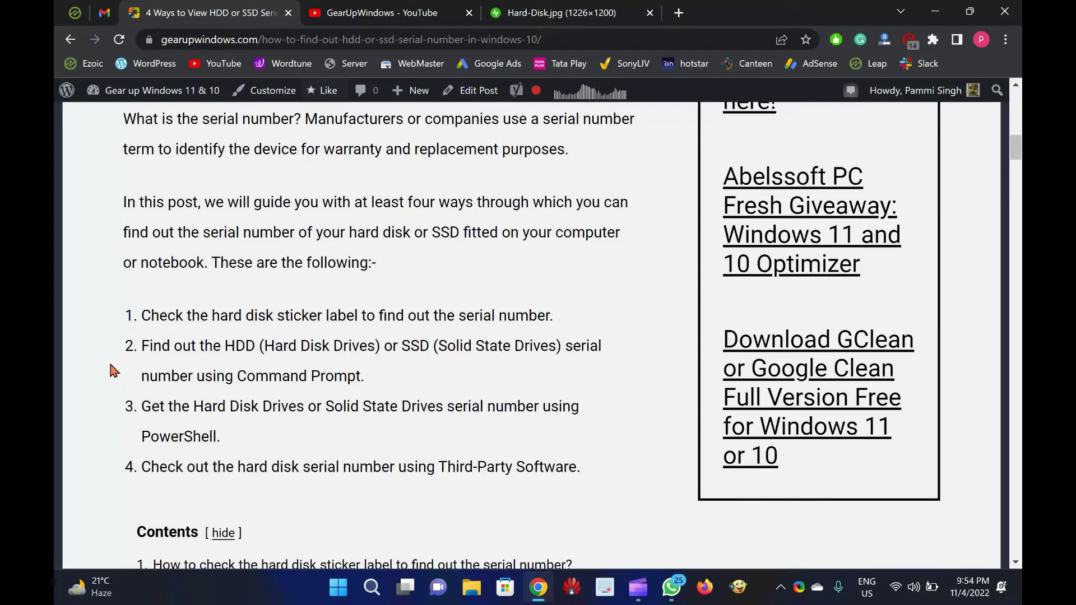
pyautogui.scroll(-1, 111, 371)
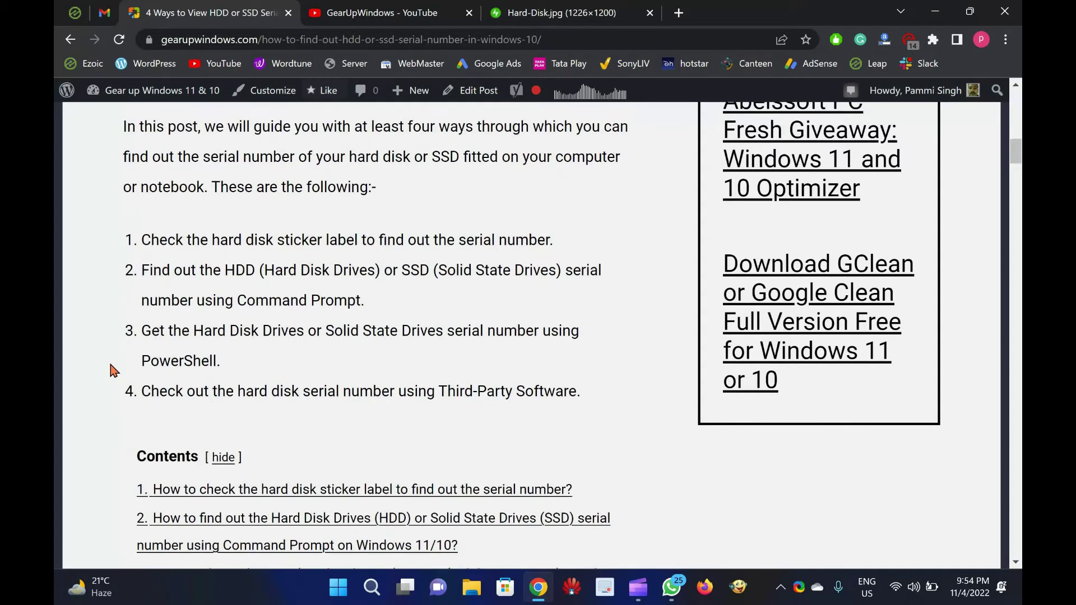
pyautogui.scroll(-1, 112, 371)
pyautogui.scroll(-1, 112, 370)
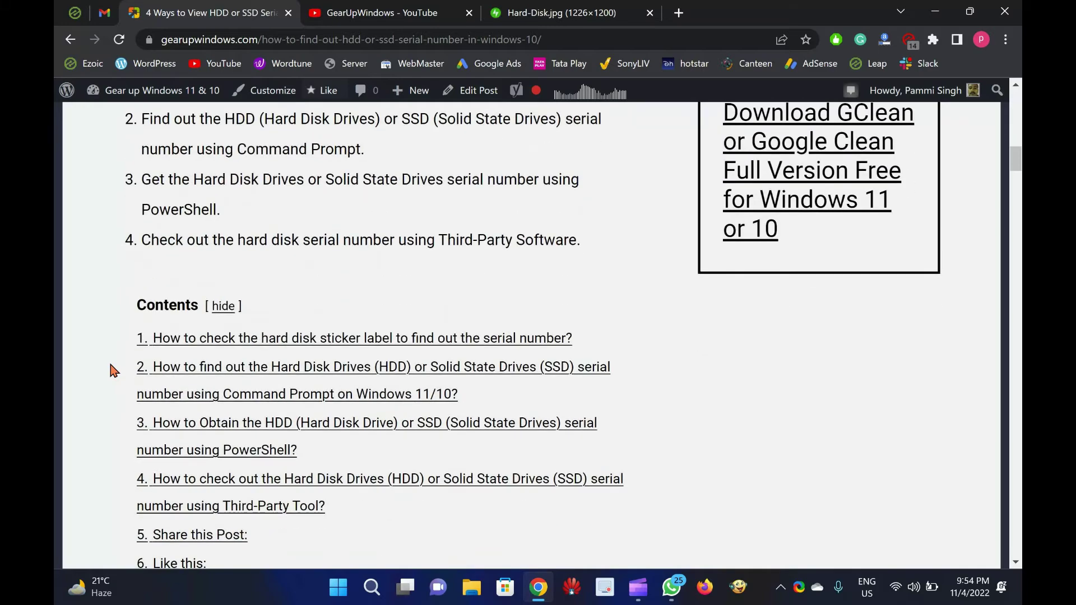
pyautogui.scroll(-1, 112, 370)
pyautogui.scroll(-1, 112, 371)
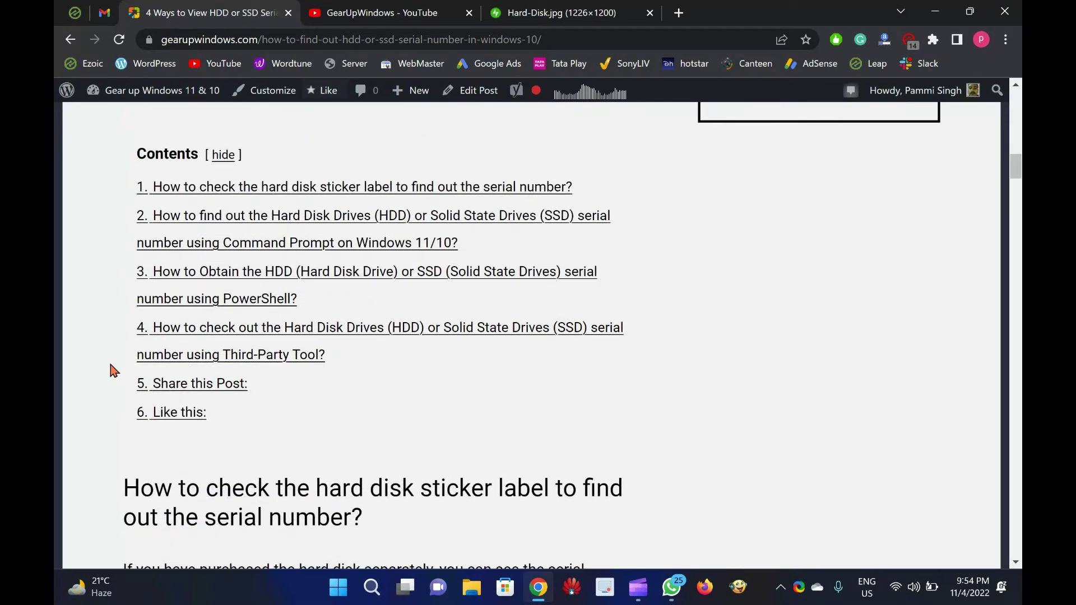
pyautogui.scroll(-3, 111, 371)
pyautogui.scroll(-2, 112, 371)
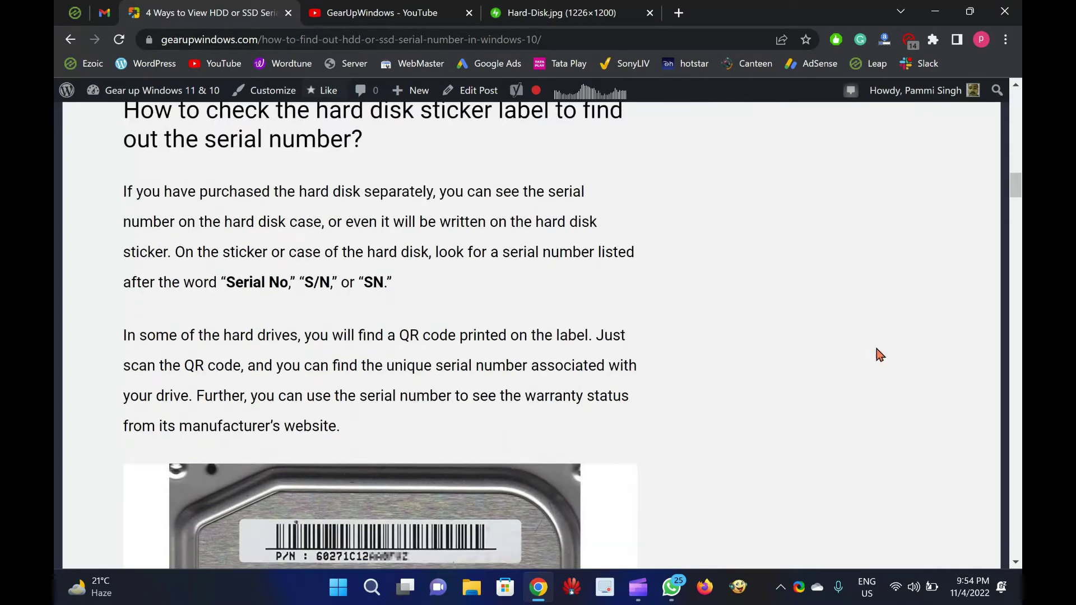
pyautogui.moveTo(1015, 191)
pyautogui.mouseDown()
pyautogui.moveTo(1018, 169)
pyautogui.moveTo(1018, 189)
pyautogui.mouseUp()
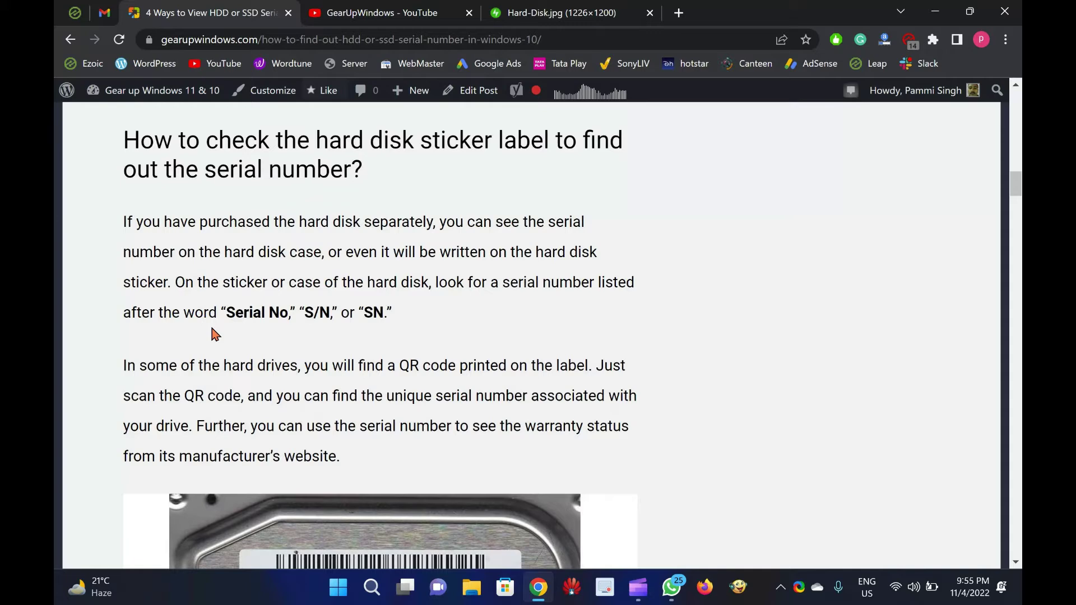
pyautogui.scroll(-2, 212, 333)
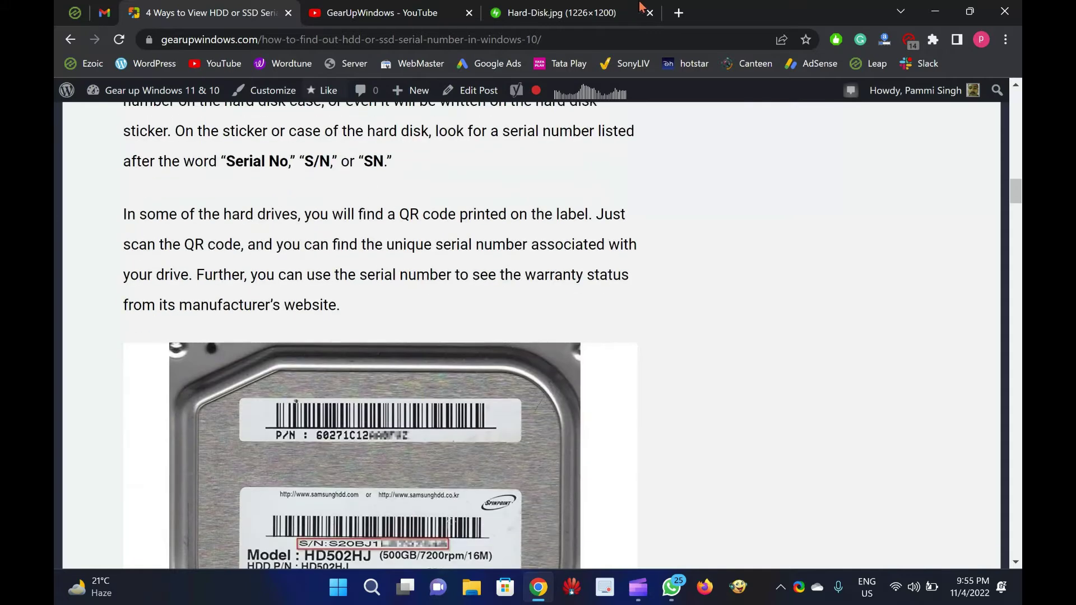
# Return from the photo tab and highlight the Serial No, S/N and SN label names.
pyautogui.click(557, 13)
pyautogui.click(189, 11)
pyautogui.moveTo(220, 161); pyautogui.dragTo(392, 161)
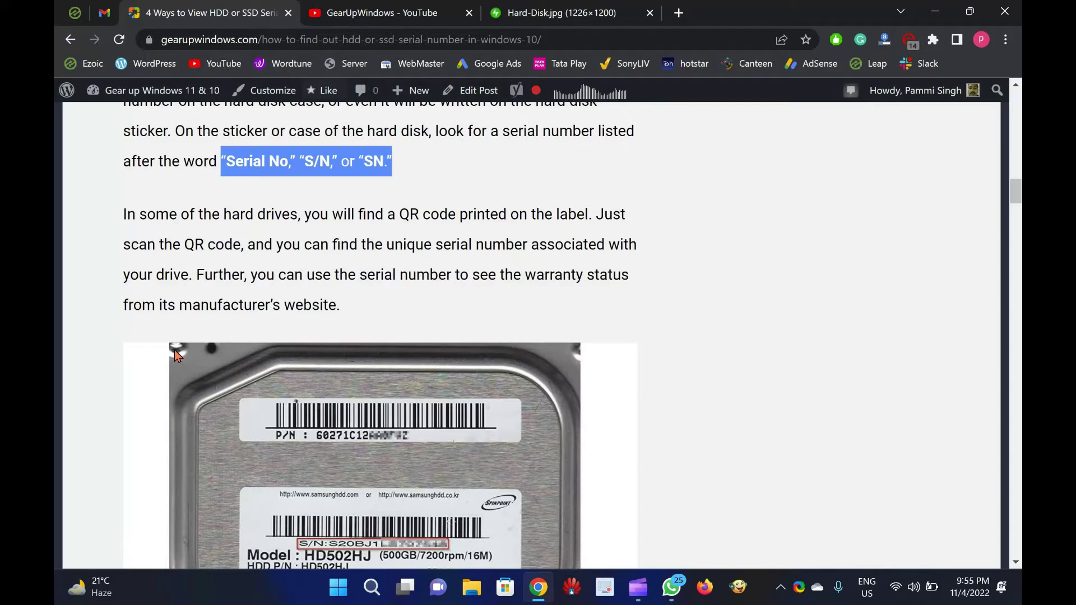
pyautogui.scroll(-1, 173, 350)
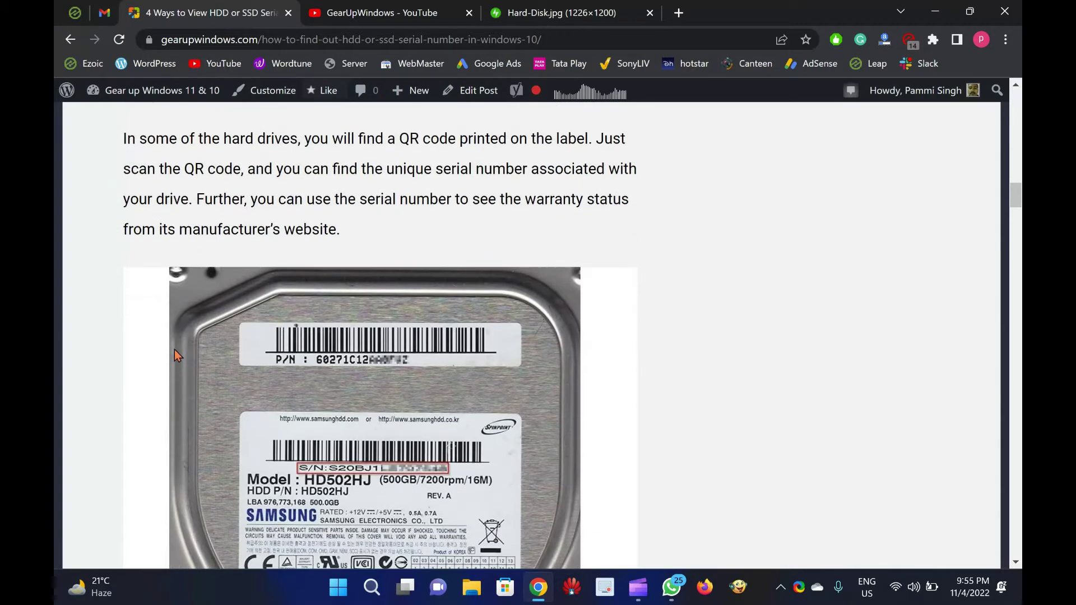
pyautogui.scroll(-1, 174, 355)
pyautogui.scroll(-2, 174, 356)
pyautogui.scroll(-2, 174, 355)
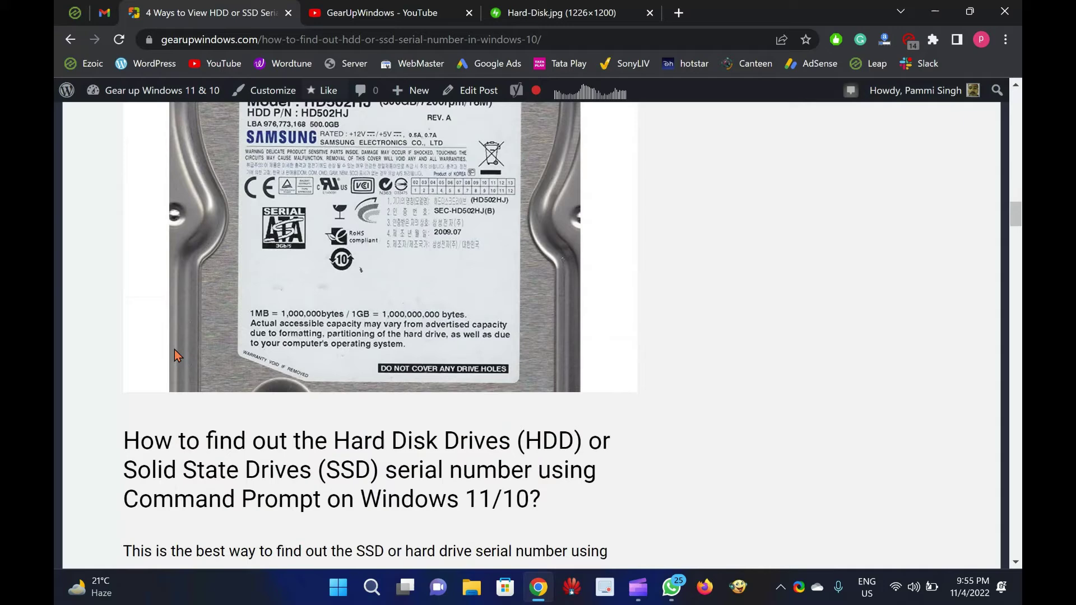
pyautogui.scroll(-1, 174, 355)
pyautogui.scroll(-2, 173, 354)
pyautogui.scroll(-1, 175, 355)
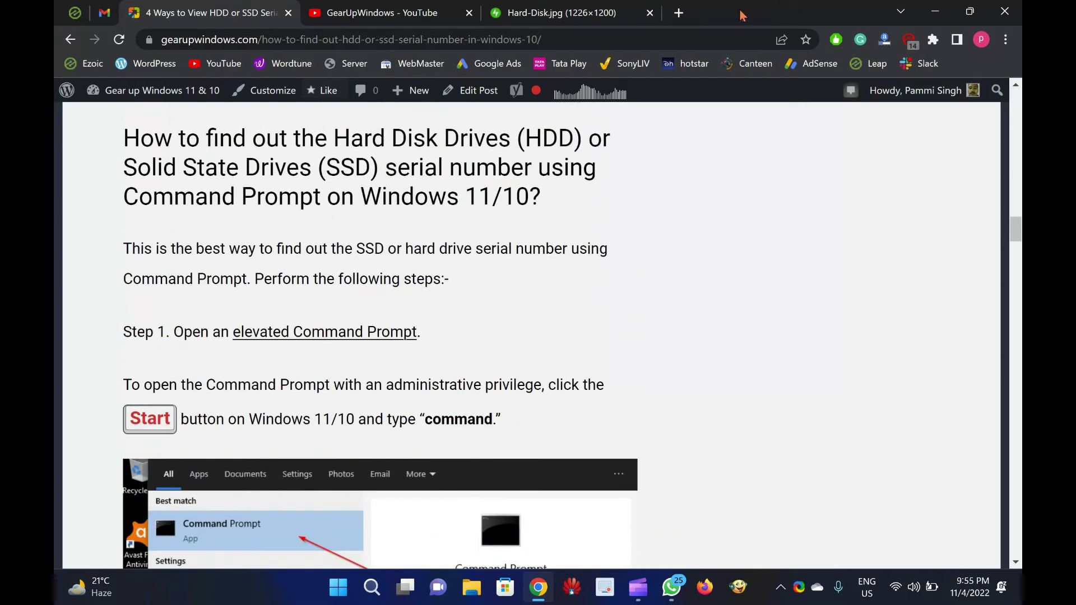
# Close the Hard-Disk.jpg tab and highlight the 'wmic diskdrive get model,name,serialnumber' command.
pyautogui.click(649, 12)
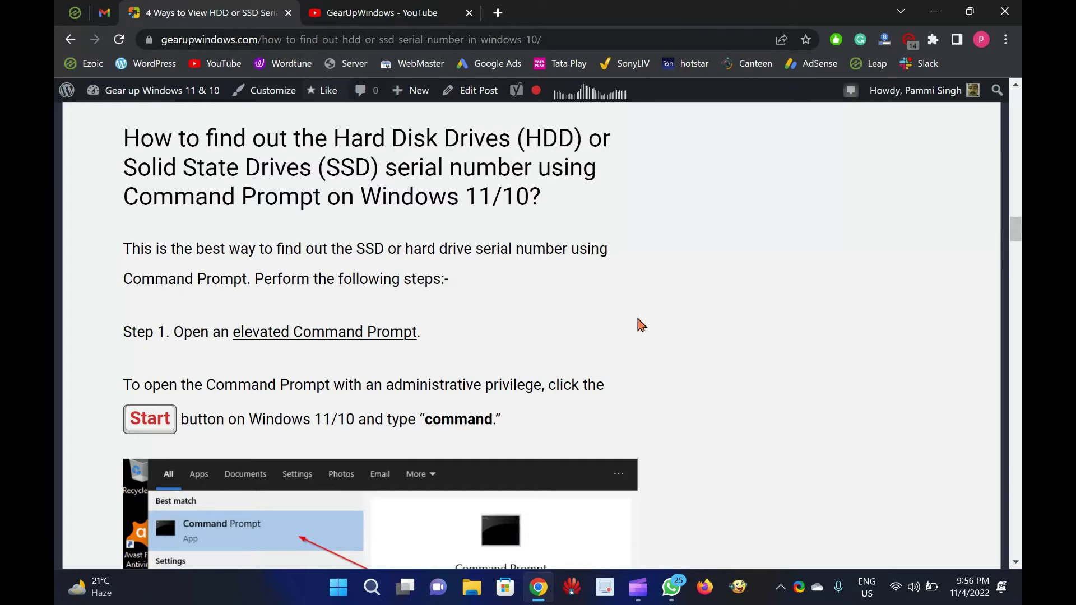
pyautogui.scroll(-1, 638, 324)
pyautogui.scroll(-1, 637, 324)
pyautogui.scroll(-2, 637, 324)
pyautogui.scroll(-1, 637, 325)
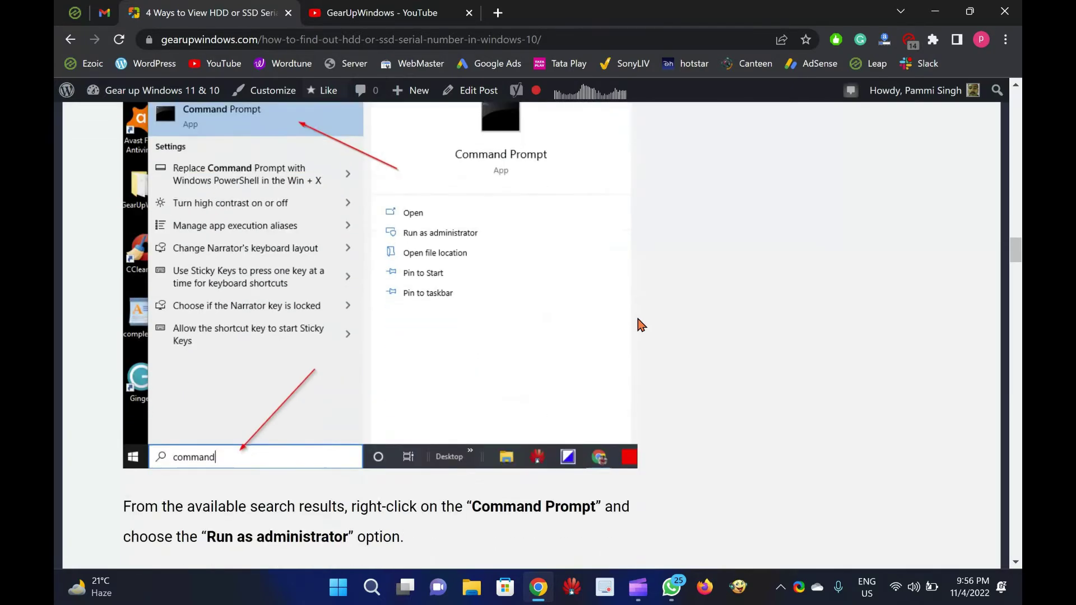
pyautogui.scroll(-2, 638, 324)
pyautogui.scroll(-2, 637, 324)
pyautogui.scroll(-1, 637, 324)
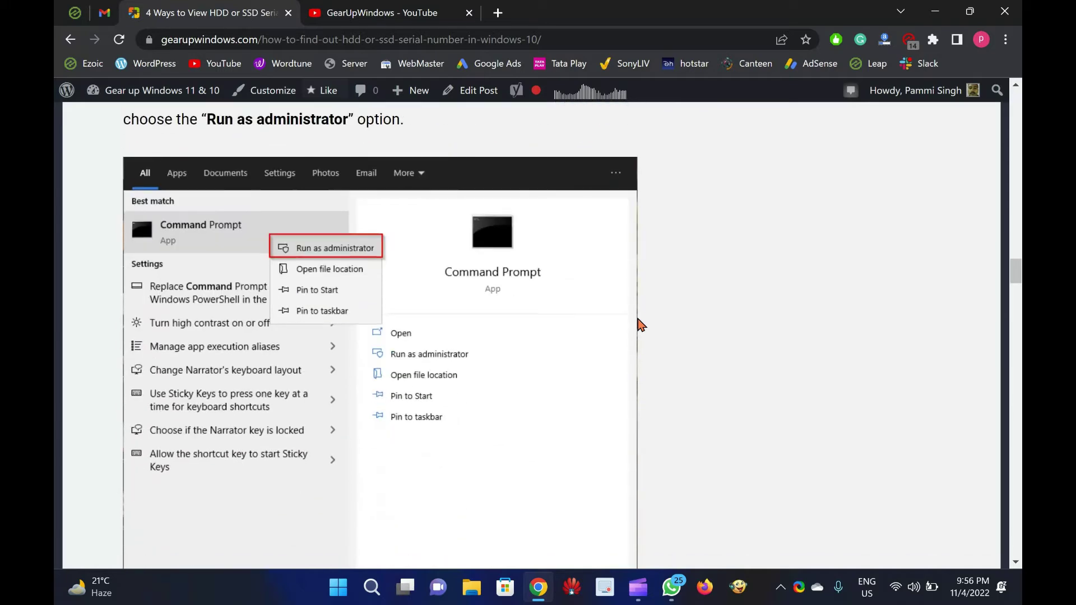
pyautogui.scroll(-1, 637, 325)
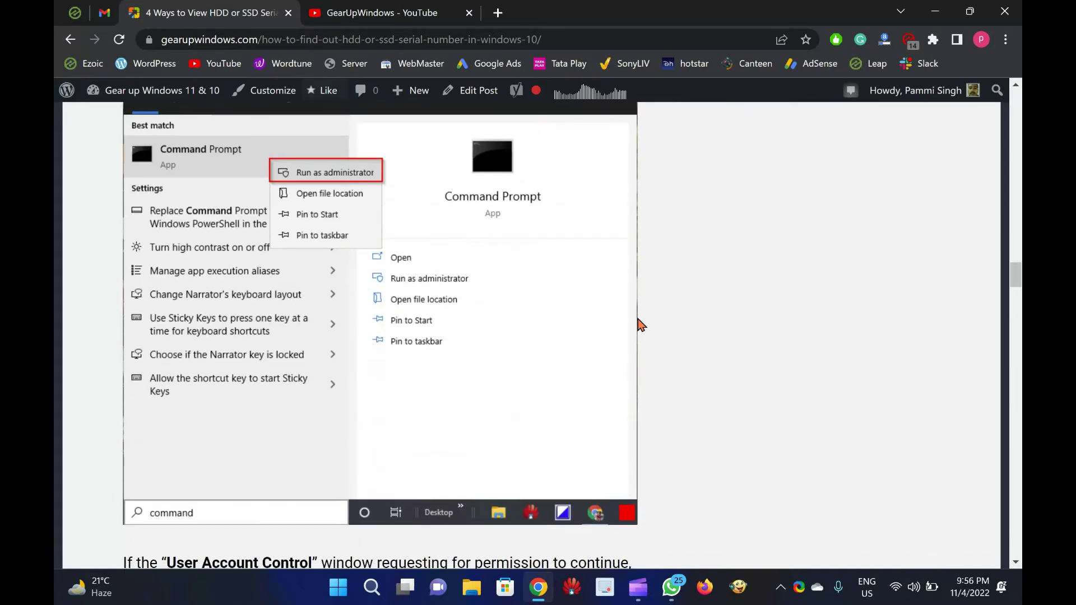
pyautogui.scroll(-2, 637, 324)
pyautogui.scroll(-1, 637, 324)
pyautogui.scroll(-4, 637, 324)
pyautogui.scroll(-1, 637, 325)
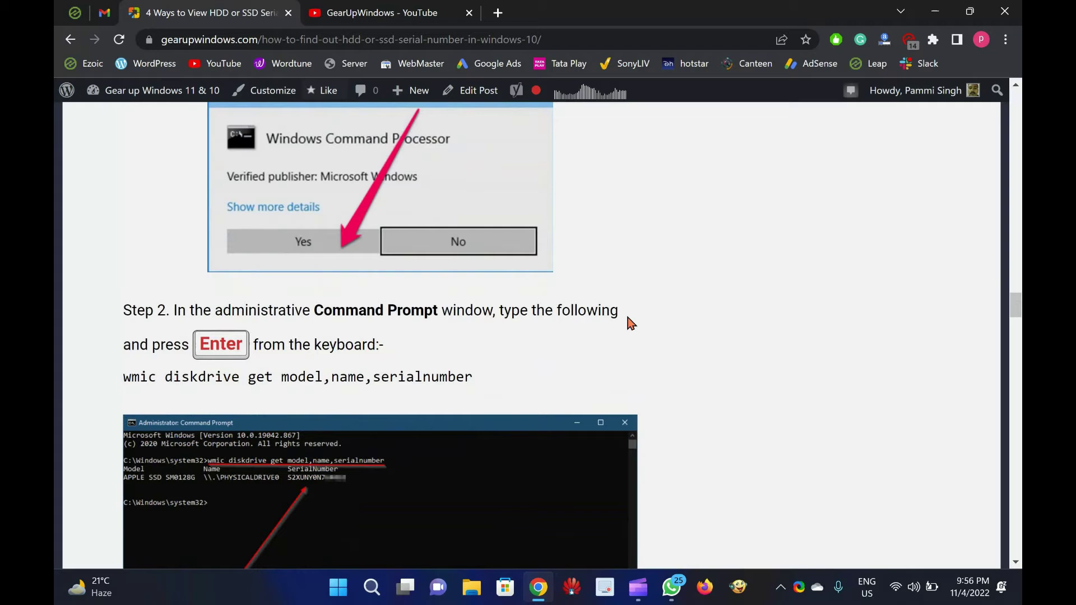
pyautogui.moveTo(123, 377); pyautogui.dragTo(476, 380)
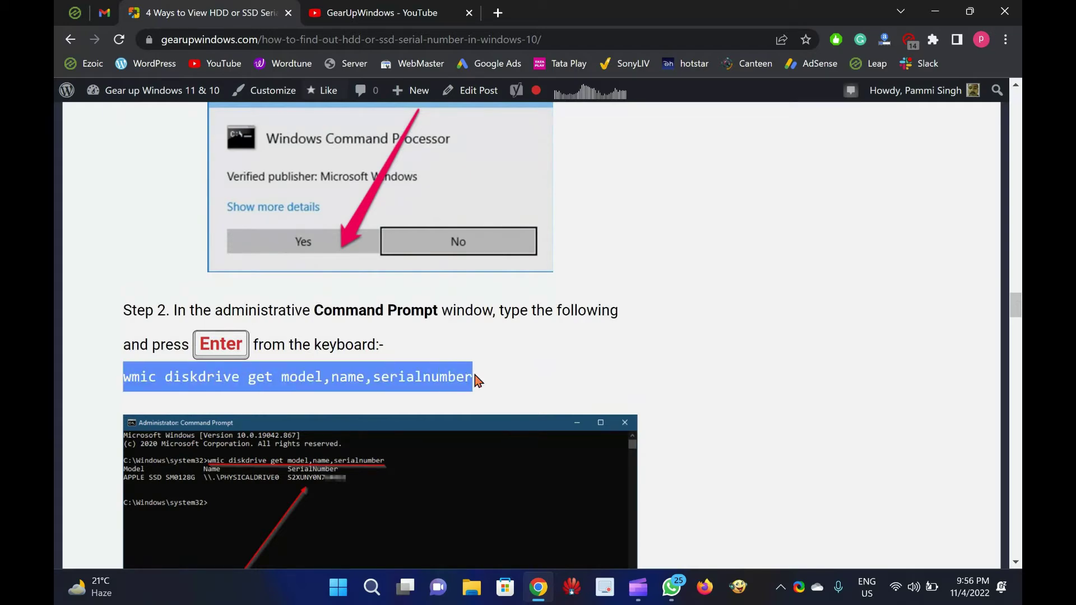
# Run Command Prompt as administrator from the Start menu search for 'command'.
pyautogui.press('super')
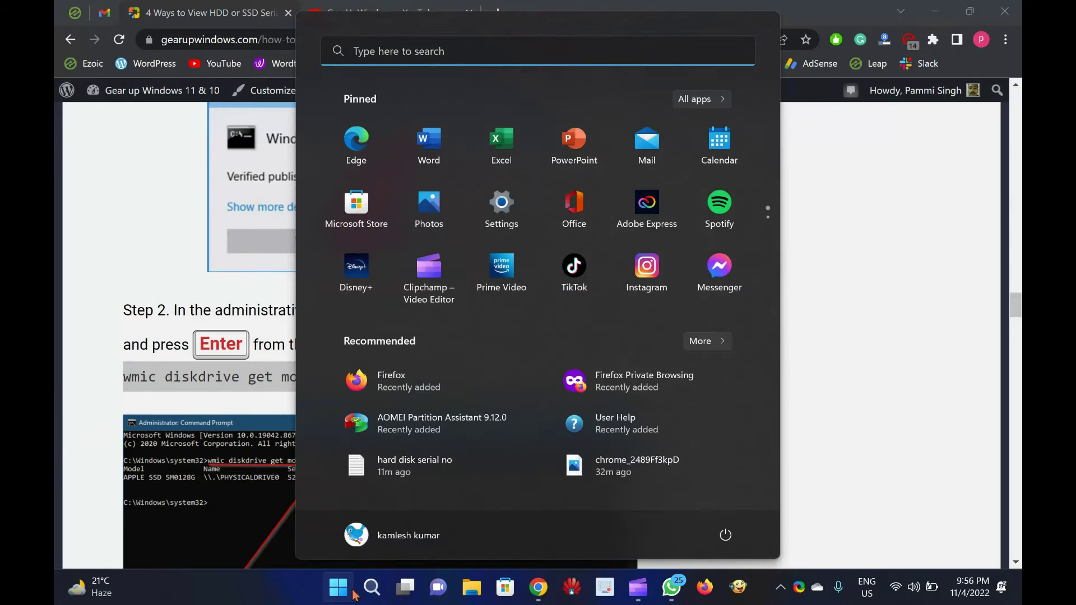
pyautogui.click(341, 591)
pyautogui.write('command')
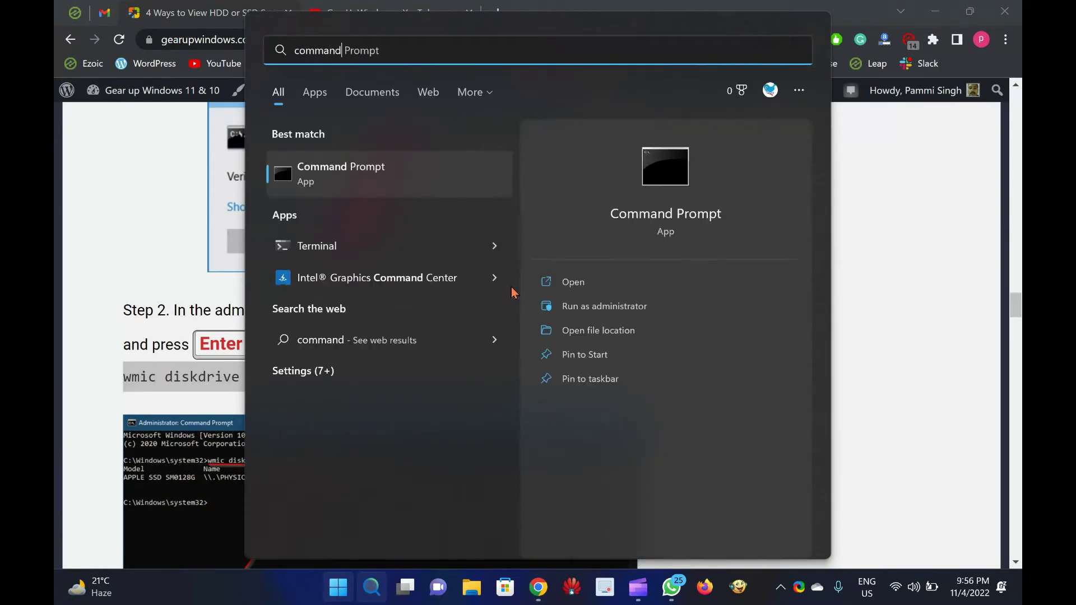
pyautogui.rightClick(426, 179)
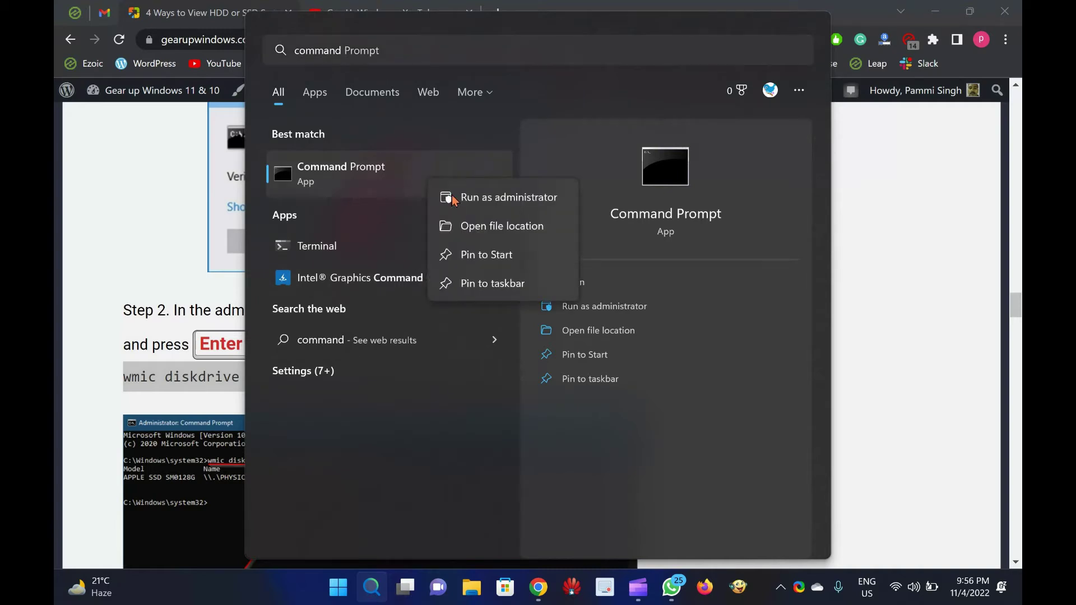
pyautogui.click(521, 198)
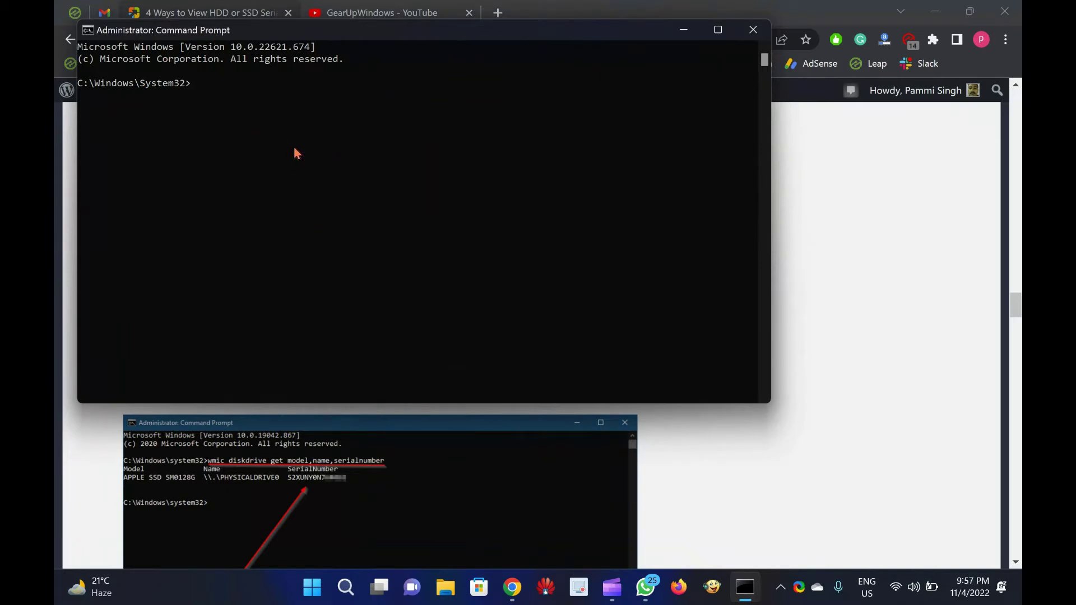
pyautogui.write('wmic diskdrive get model,name,serialnumber')
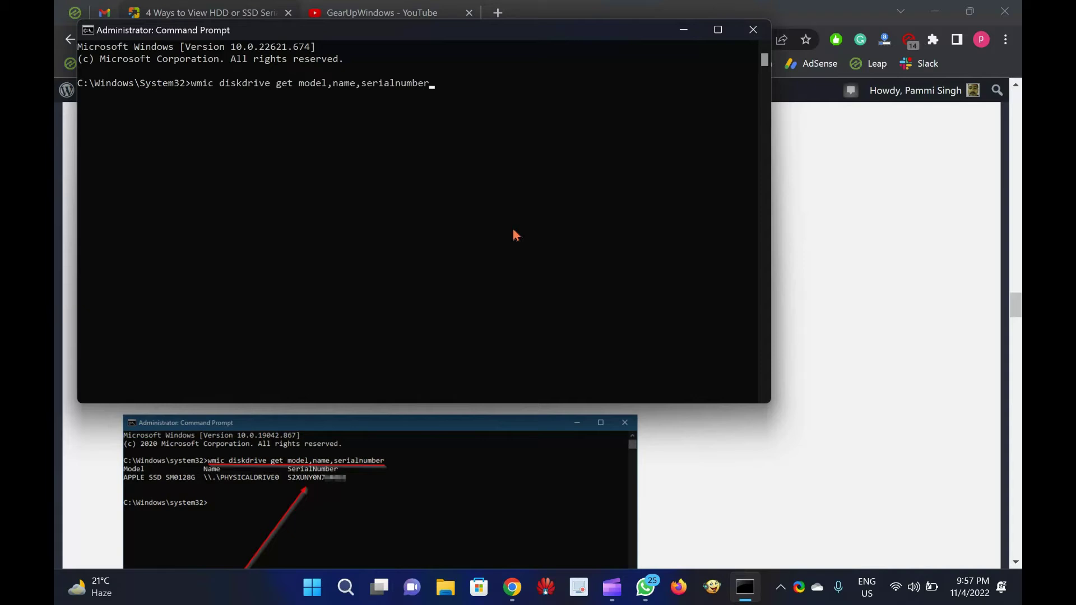
# Run the wmic command and highlight the serial number and NVMe BC711 SK hynix 512GB model.
pyautogui.press('Return')
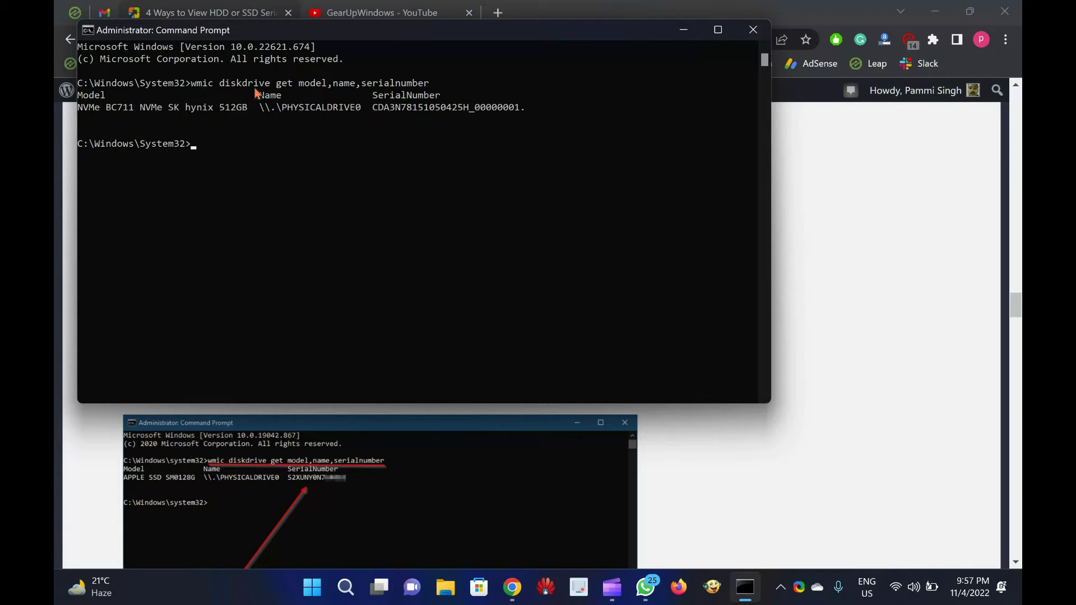
pyautogui.moveTo(372, 108); pyautogui.dragTo(520, 115)
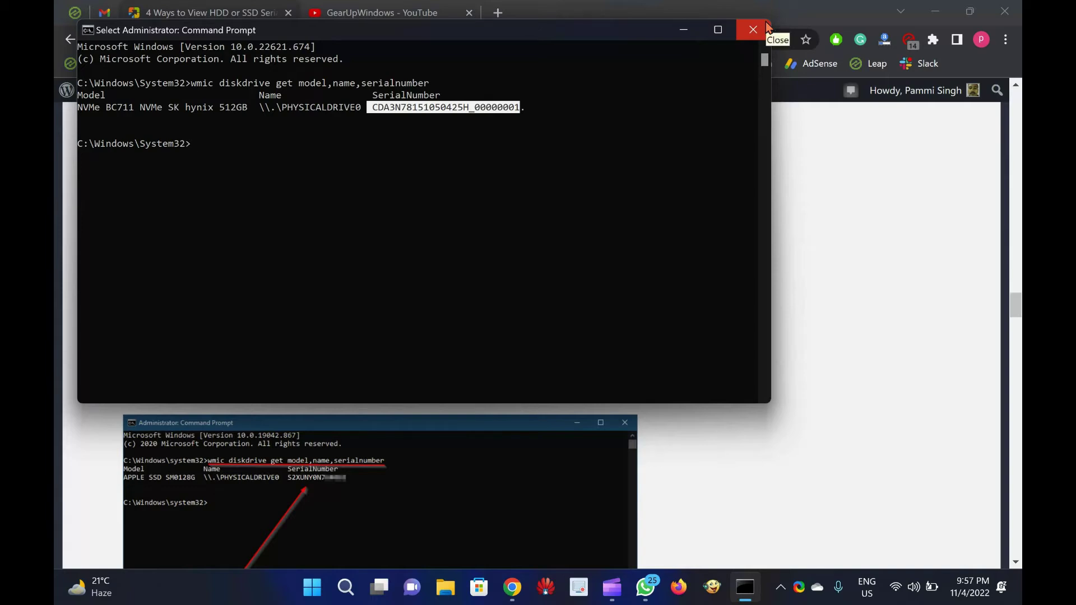
pyautogui.click(86, 109)
pyautogui.moveTo(162, 114); pyautogui.dragTo(520, 110)
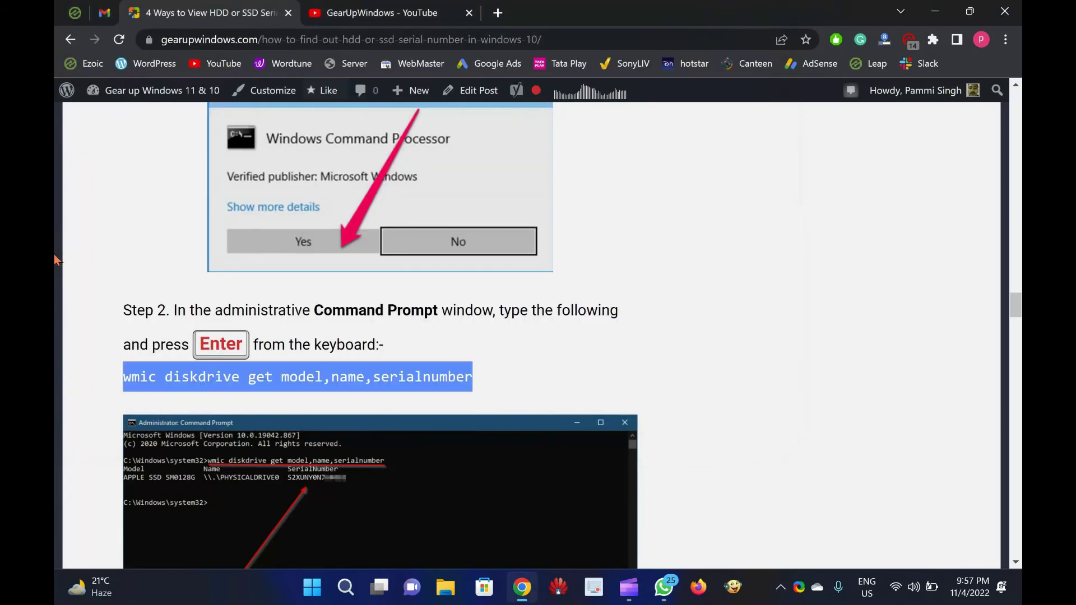
pyautogui.scroll(-4, 53, 255)
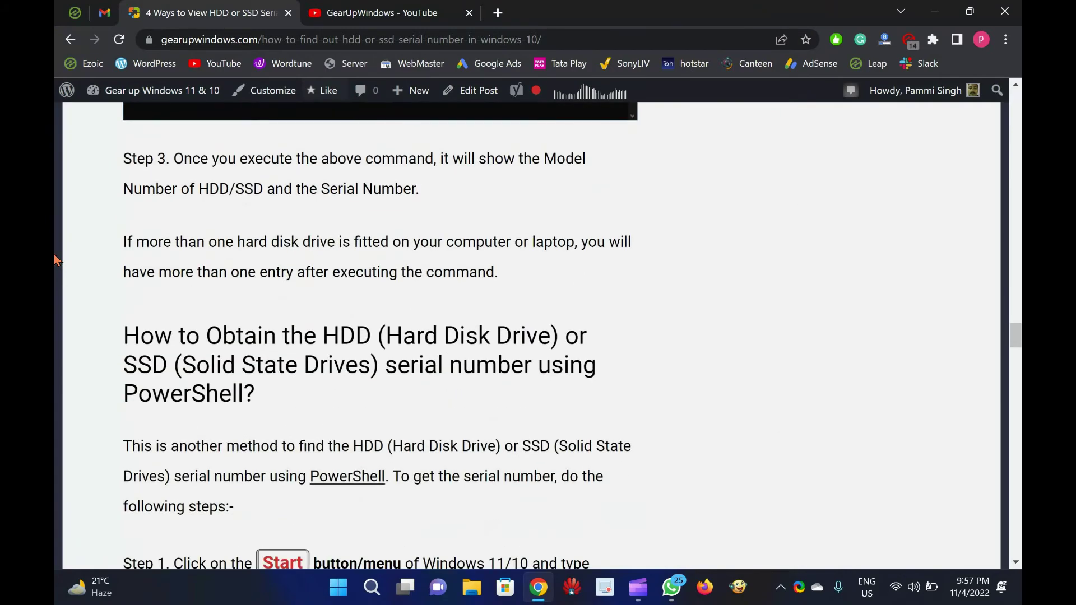
pyautogui.scroll(-1, 54, 253)
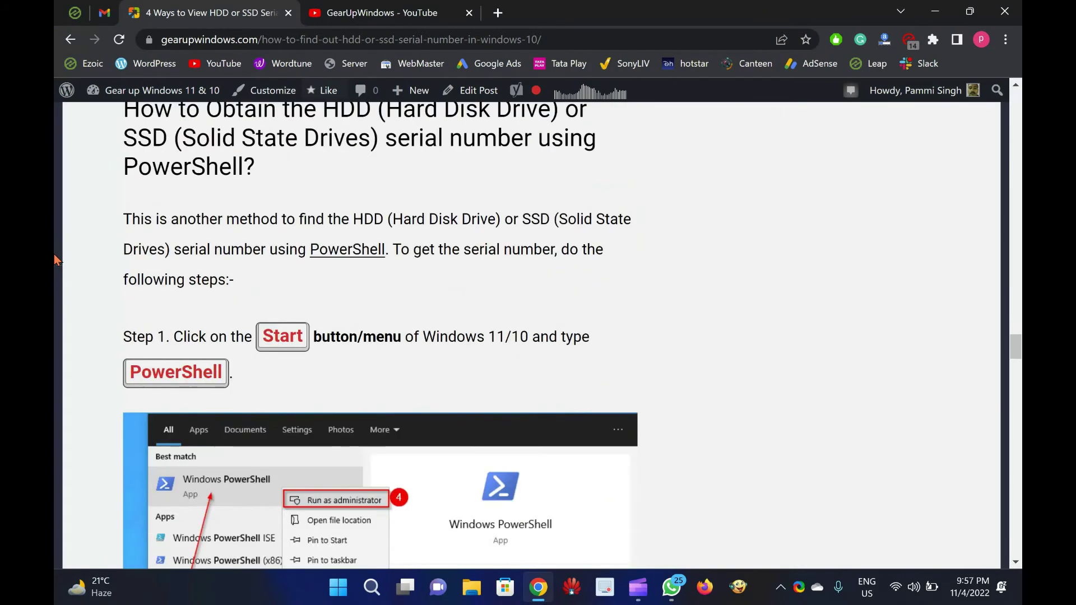
pyautogui.scroll(-1, 54, 253)
pyautogui.scroll(-1, 54, 254)
pyautogui.scroll(-1, 53, 253)
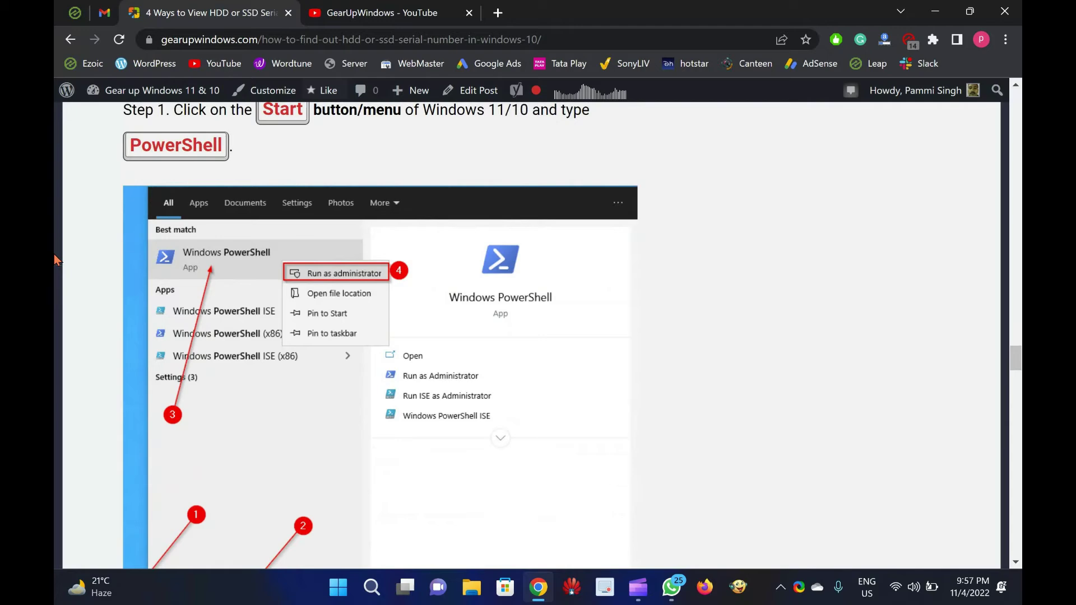
pyautogui.scroll(-2, 54, 255)
pyautogui.scroll(-2, 55, 254)
pyautogui.scroll(-1, 55, 260)
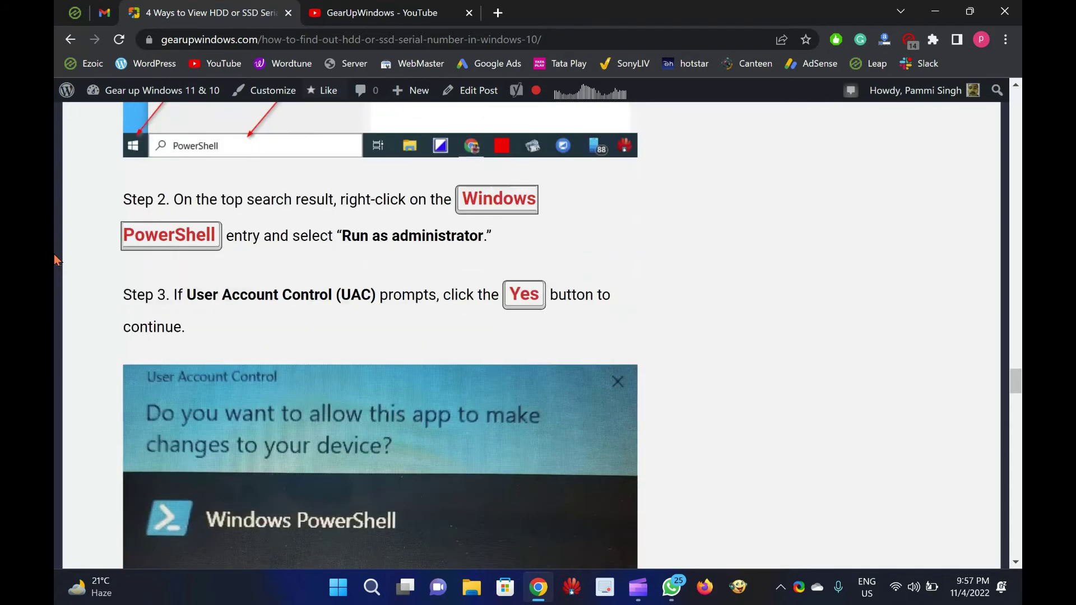
pyautogui.scroll(-2, 53, 260)
pyautogui.scroll(-3, 54, 260)
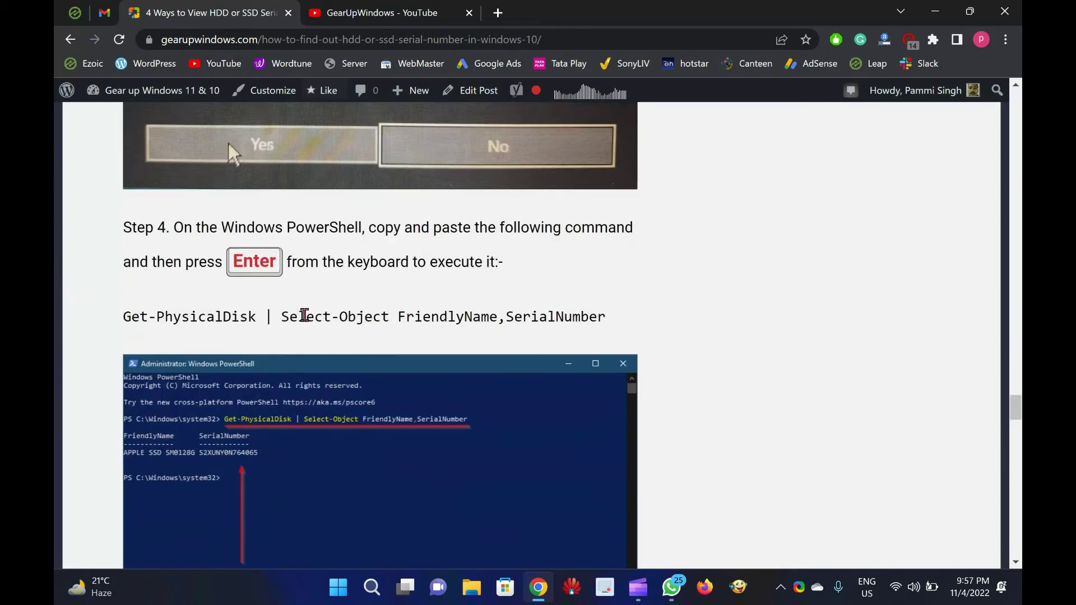
# Copy Step 4's 'Get-PhysicalDisk | Select-Object FriendlyName,SerialNumber' command.
pyautogui.moveTo(123, 317); pyautogui.dragTo(605, 320)
pyautogui.rightClick(607, 338)
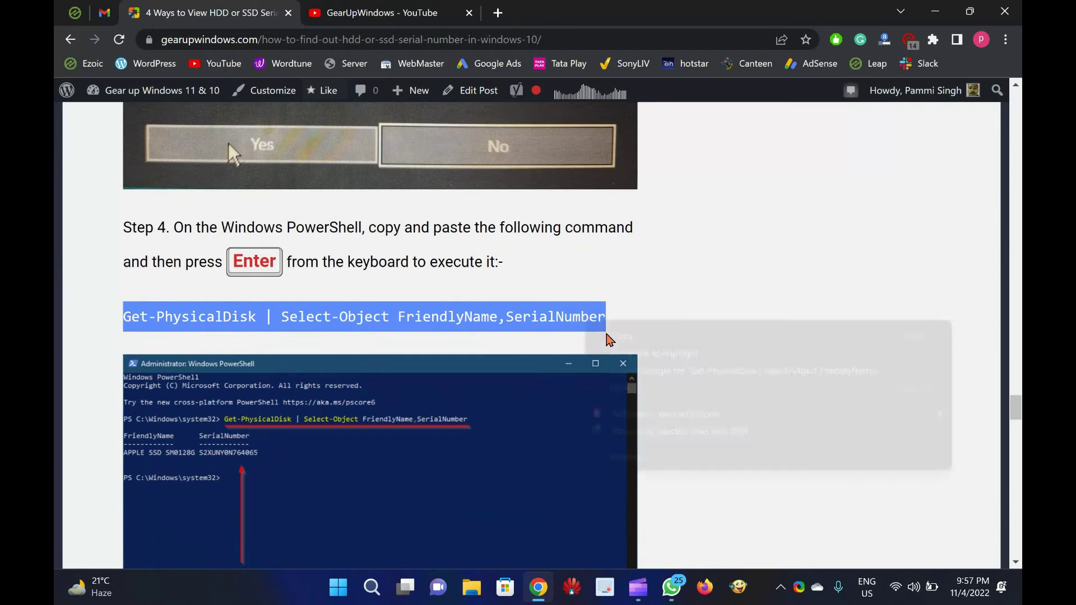
pyautogui.click(606, 337)
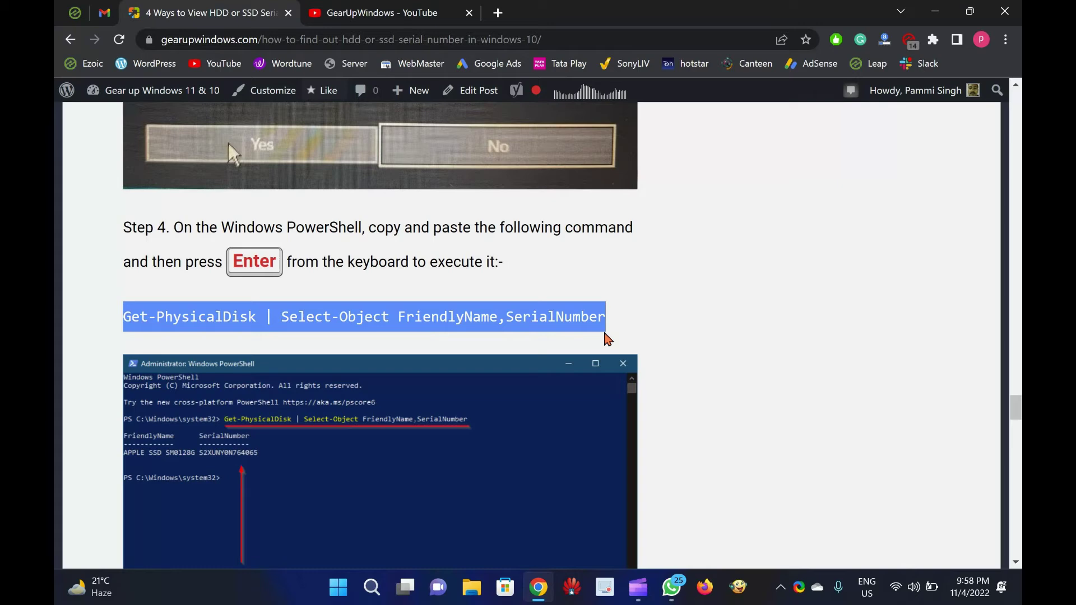
# Run Windows PowerShell as administrator from a Start search for 'powershell', fixing a typo.
pyautogui.click(339, 585)
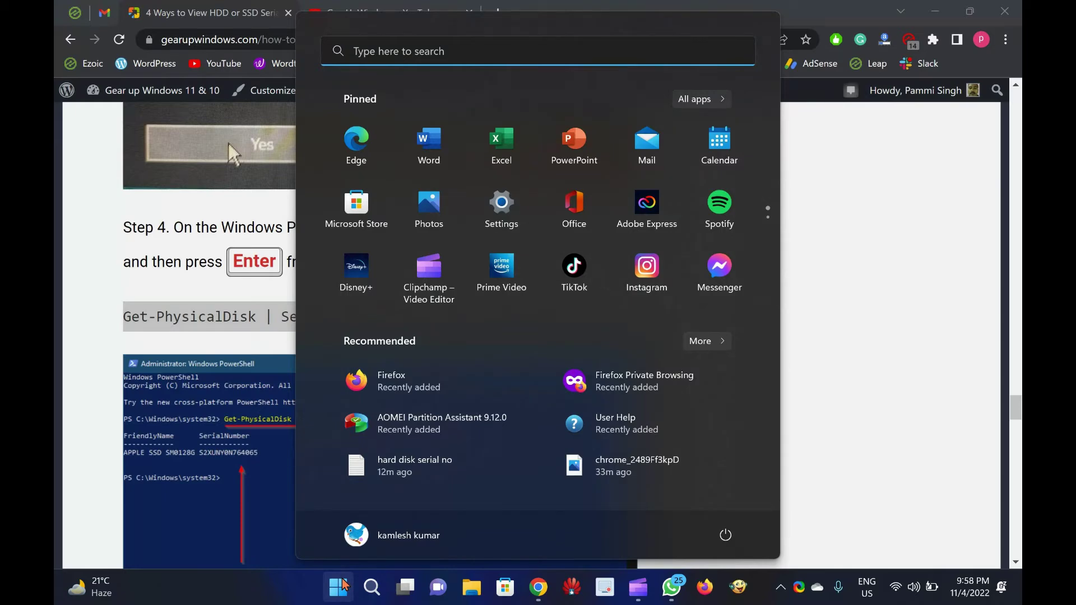
pyautogui.write('powersh')
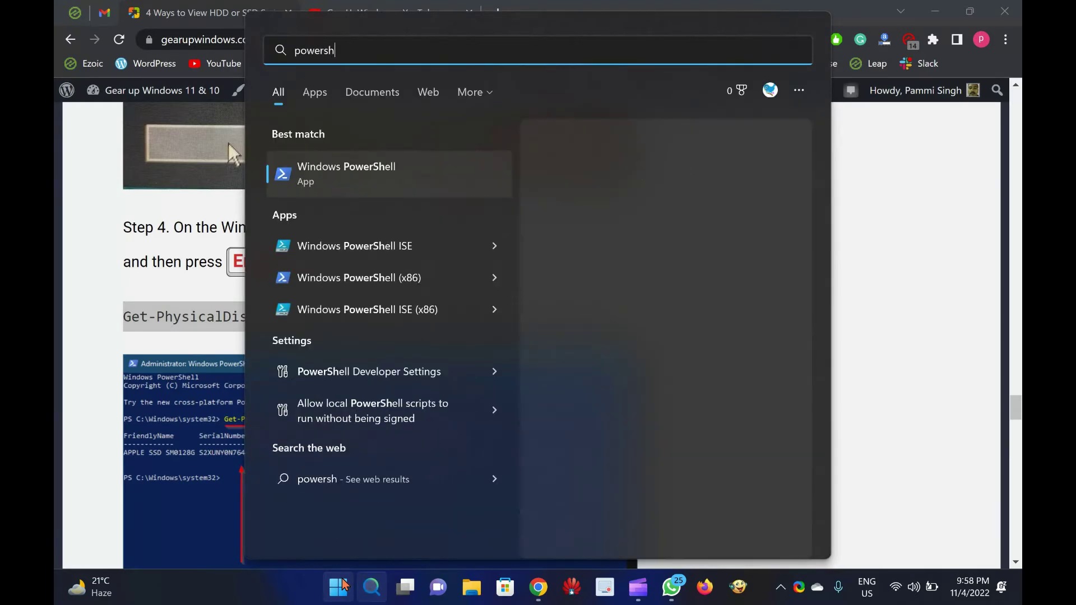
pyautogui.write('l')
pyautogui.press('BackSpace')
pyautogui.write('ell')
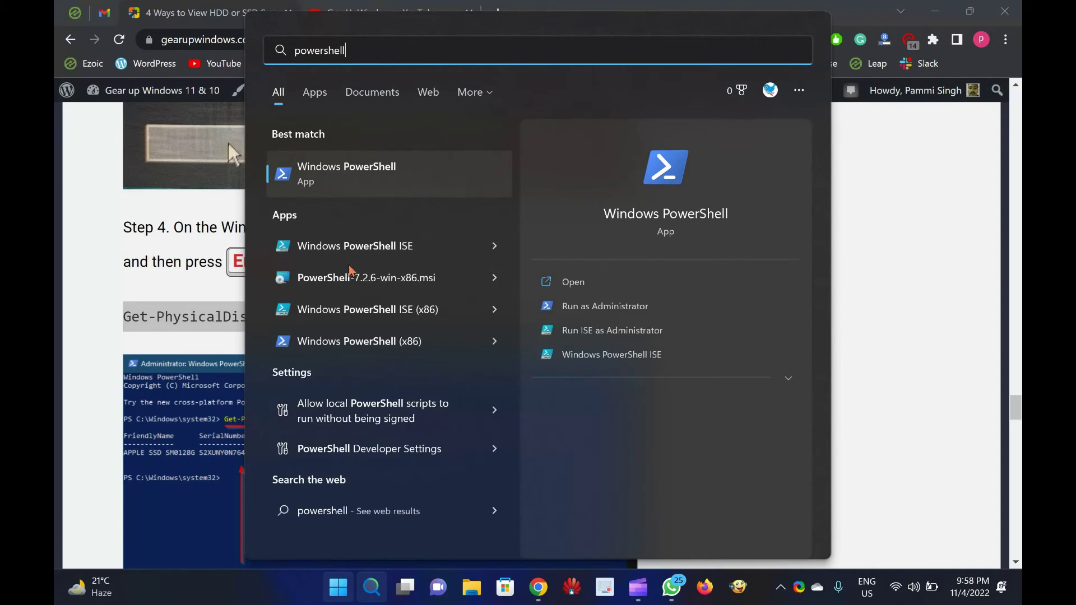
pyautogui.rightClick(433, 179)
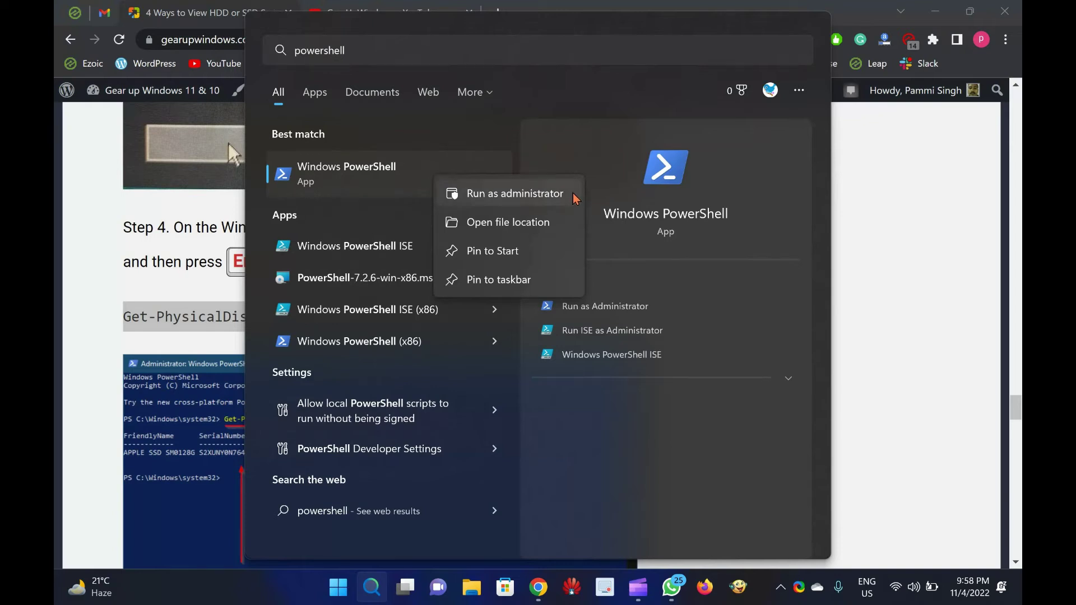
pyautogui.click(575, 199)
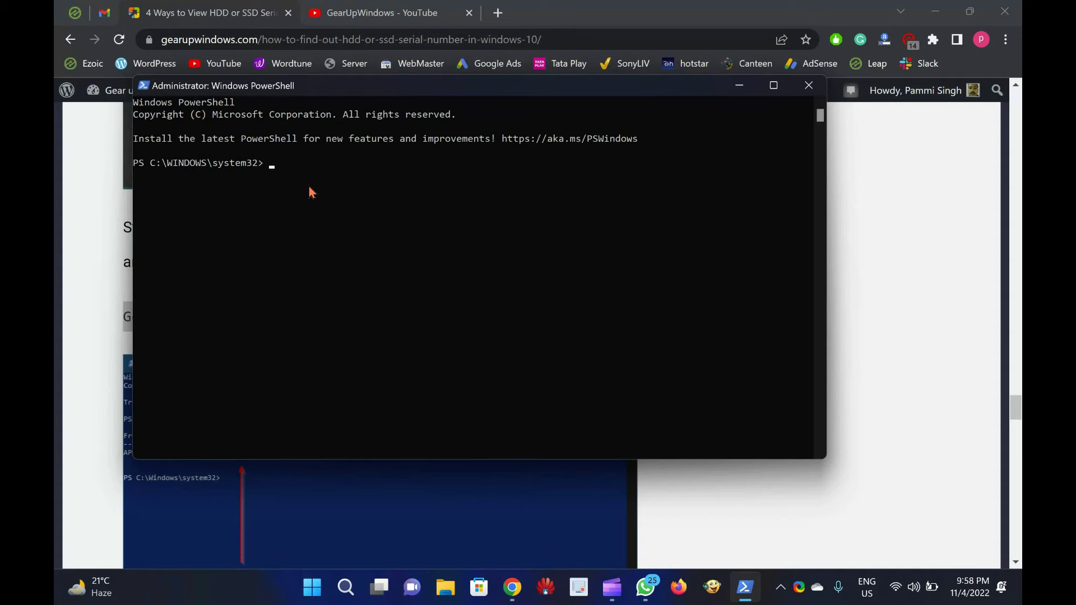
pyautogui.write('Get-PhysicalDisk | Select-Object FriendlyName,SerialNumber')
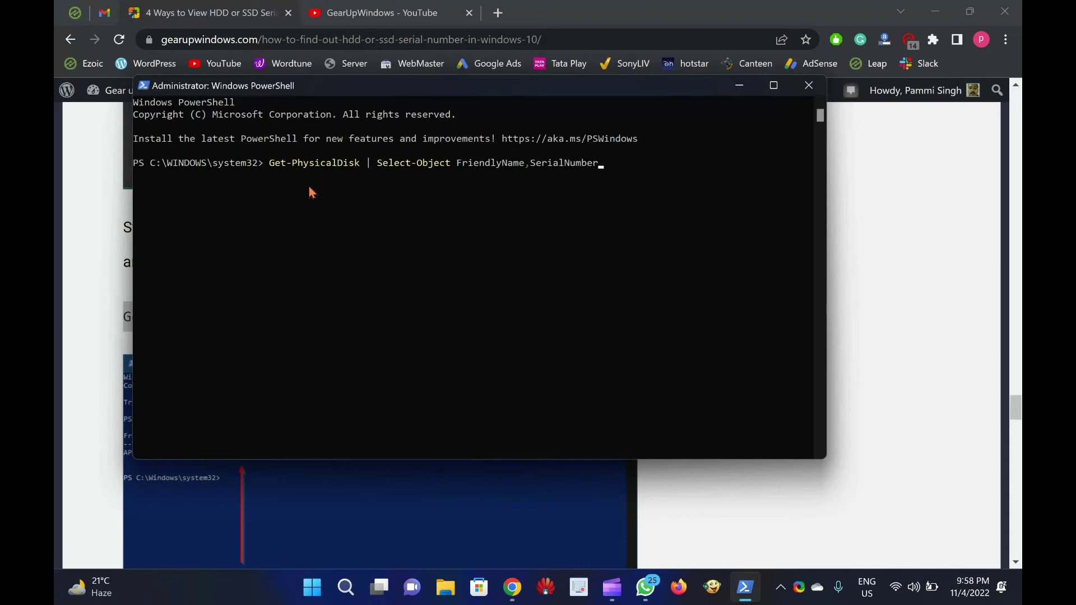
# Run the Get-PhysicalDisk command, highlight the serial number, and close PowerShell.
pyautogui.press('Return')
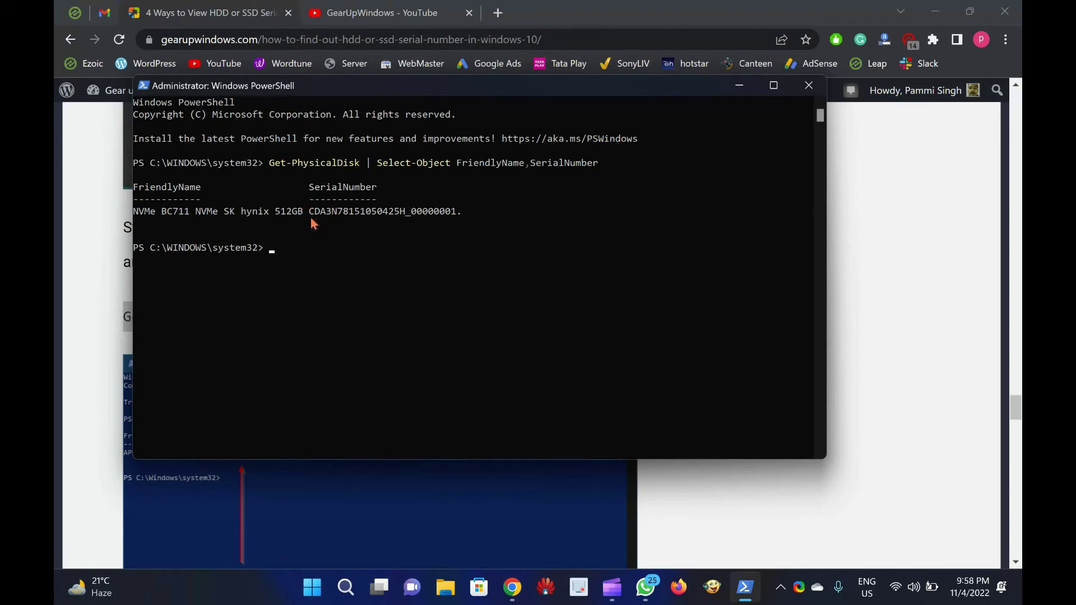
pyautogui.moveTo(308, 220); pyautogui.dragTo(462, 216)
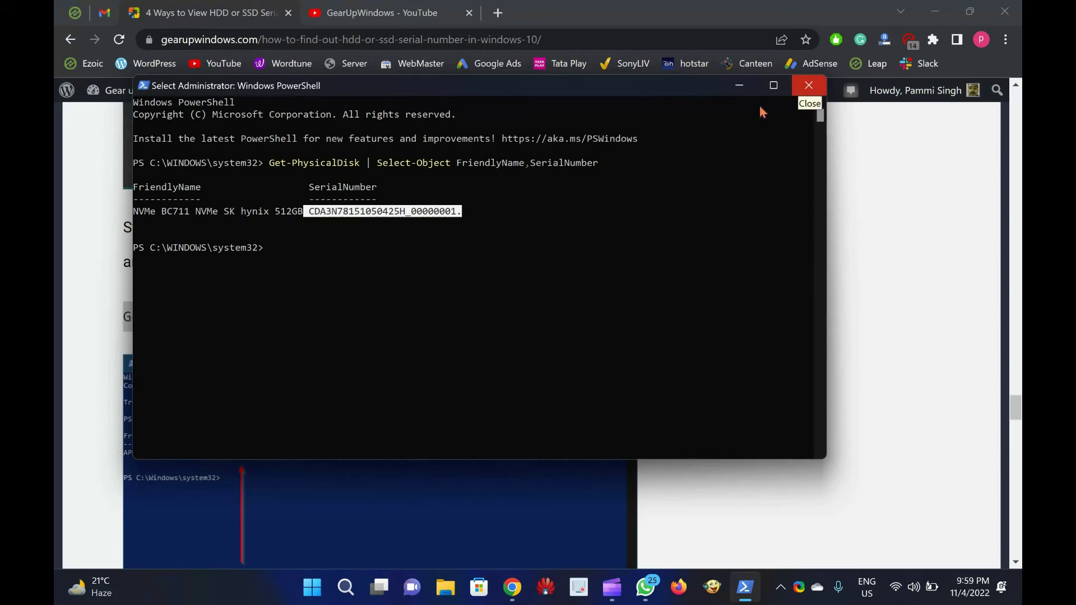
pyautogui.click(801, 89)
pyautogui.scroll(-10, 54, 399)
pyautogui.scroll(-3, 55, 399)
pyautogui.scroll(-3, 54, 399)
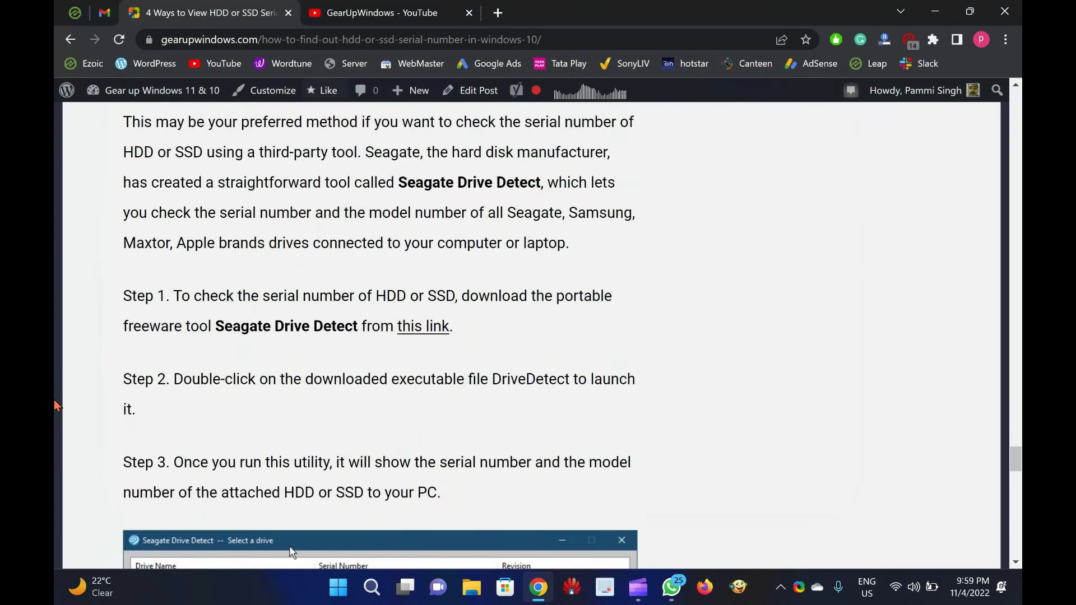
pyautogui.scroll(-2, 425, 265)
pyautogui.scroll(1, 420, 228)
# Start downloading drivedetect.exe with IDM from the article's Seagate Drive Detect link.
pyautogui.rightClick(437, 233)
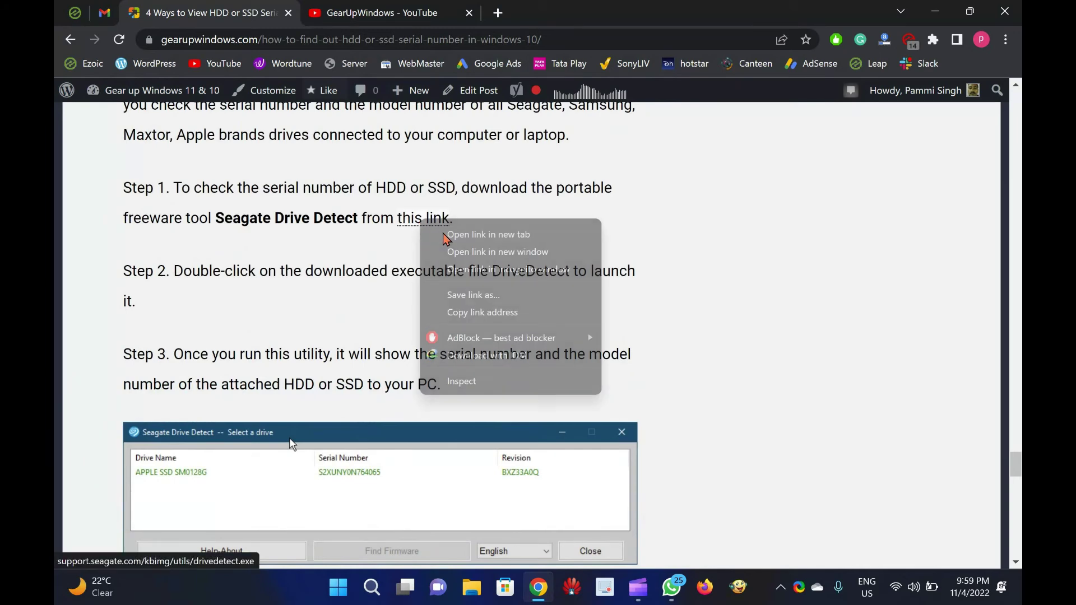
pyautogui.click(443, 235)
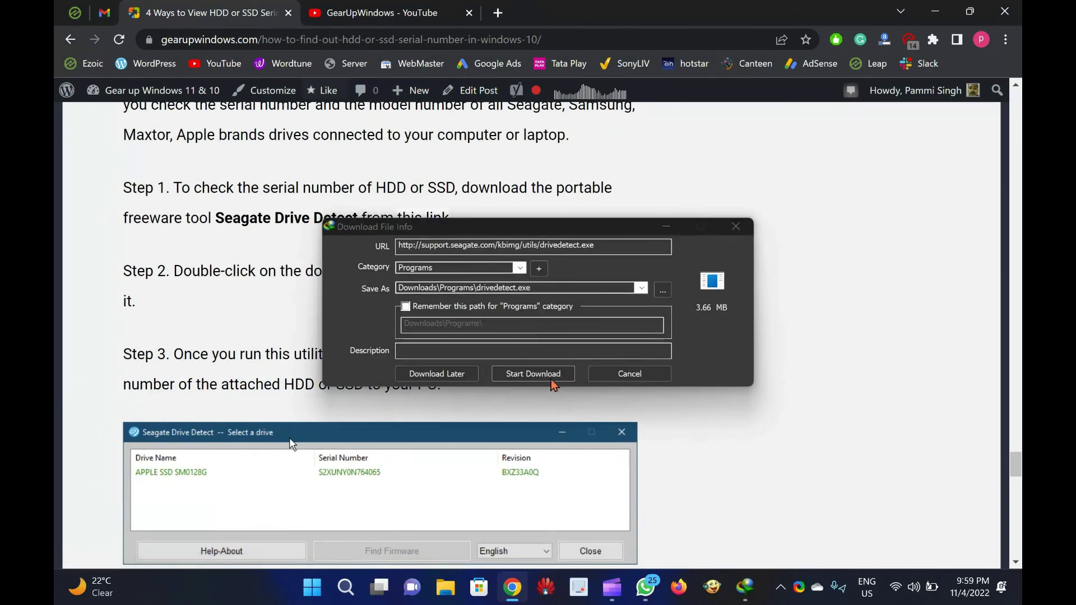
pyautogui.click(550, 375)
# Launch the downloaded Drive Detect, keep English as the language, and close it.
pyautogui.click(436, 354)
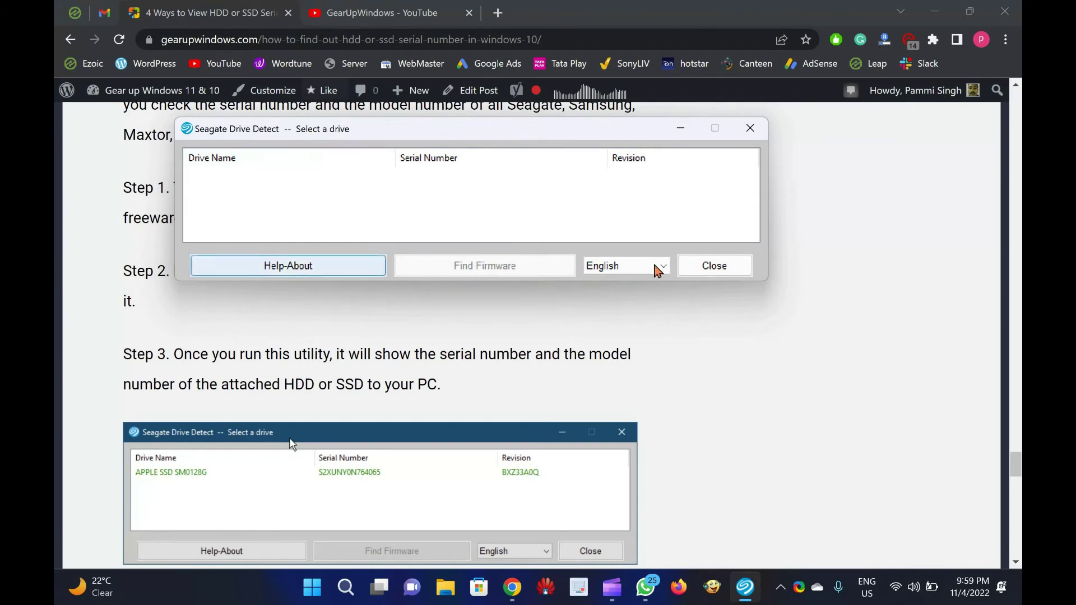
pyautogui.click(634, 269)
pyautogui.click(540, 269)
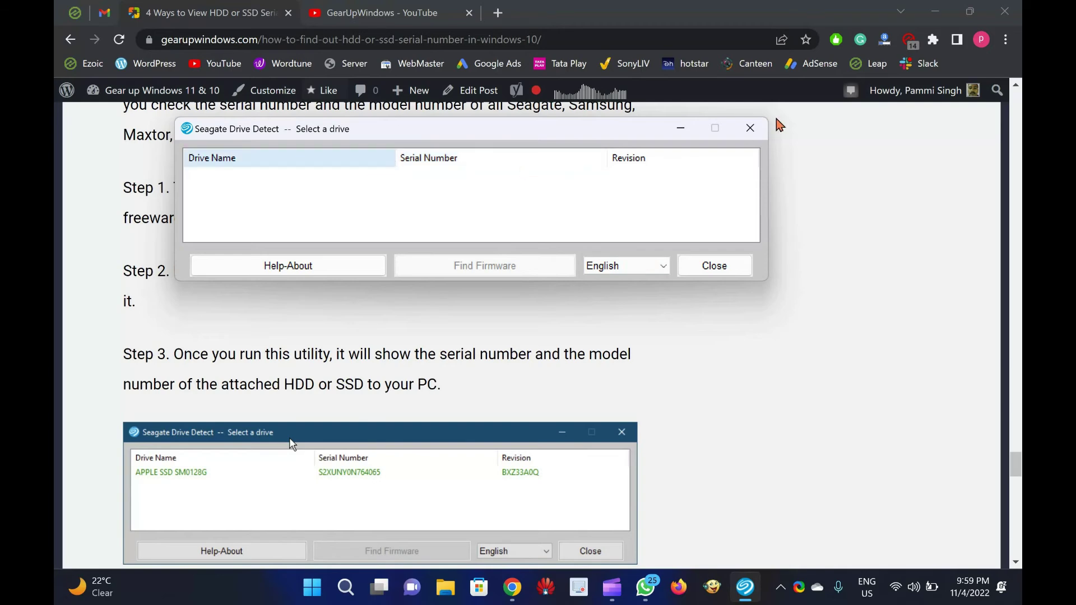
pyautogui.click(749, 129)
pyautogui.scroll(-1, 293, 264)
pyautogui.scroll(-1, 294, 265)
pyautogui.scroll(-2, 294, 266)
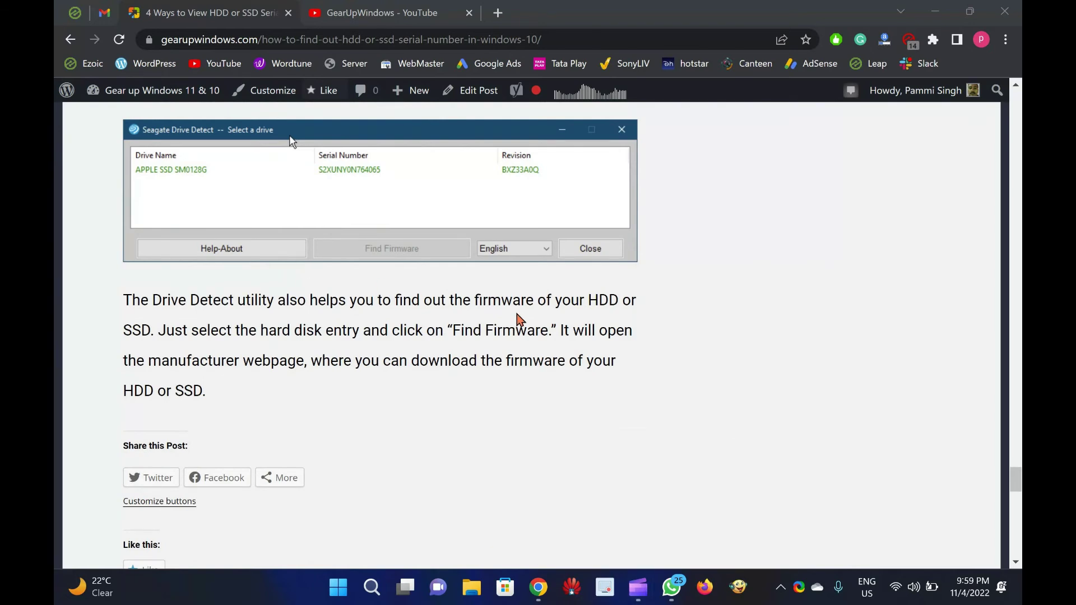
pyautogui.click(780, 586)
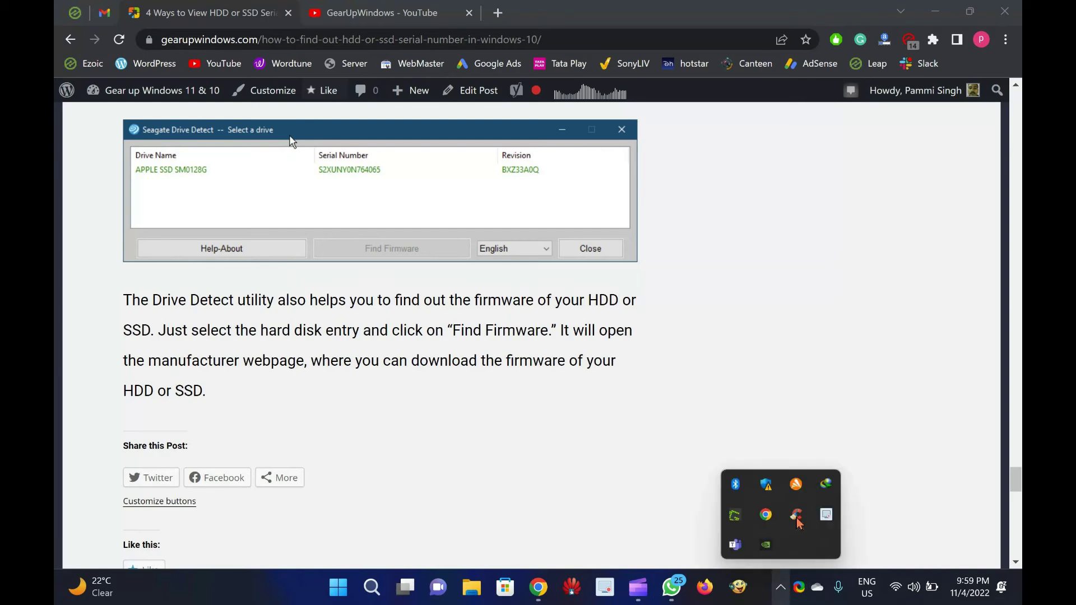
pyautogui.click(795, 516)
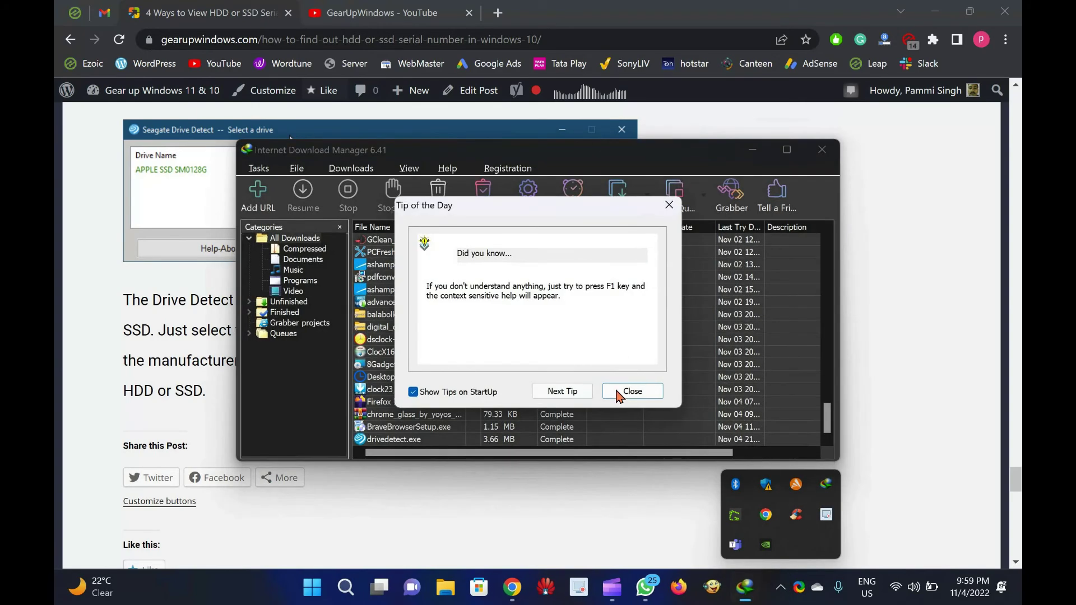
pyautogui.click(618, 394)
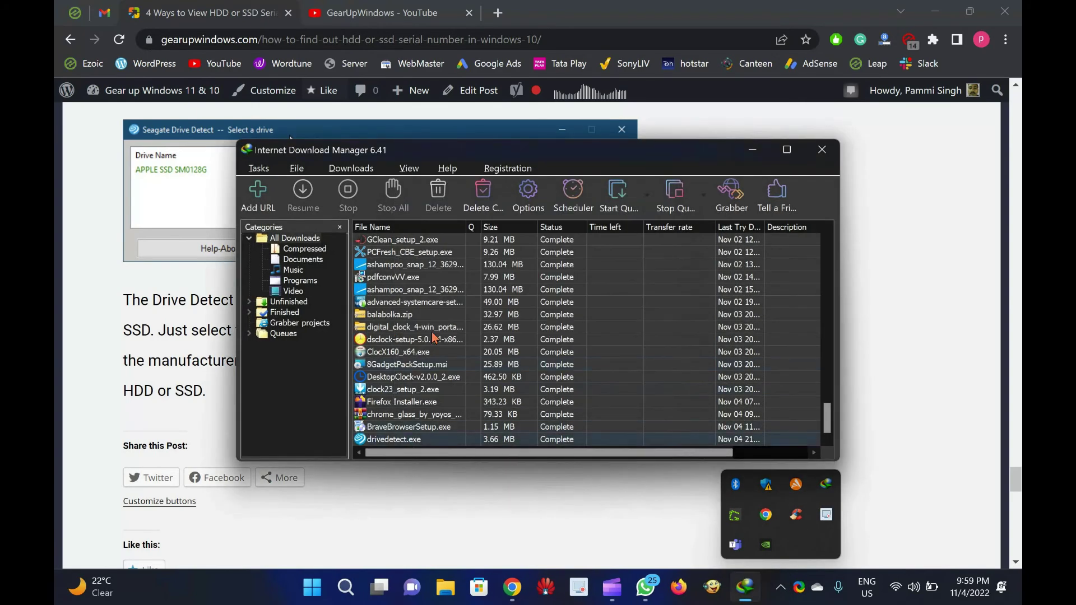
pyautogui.rightClick(408, 439)
pyautogui.click(471, 195)
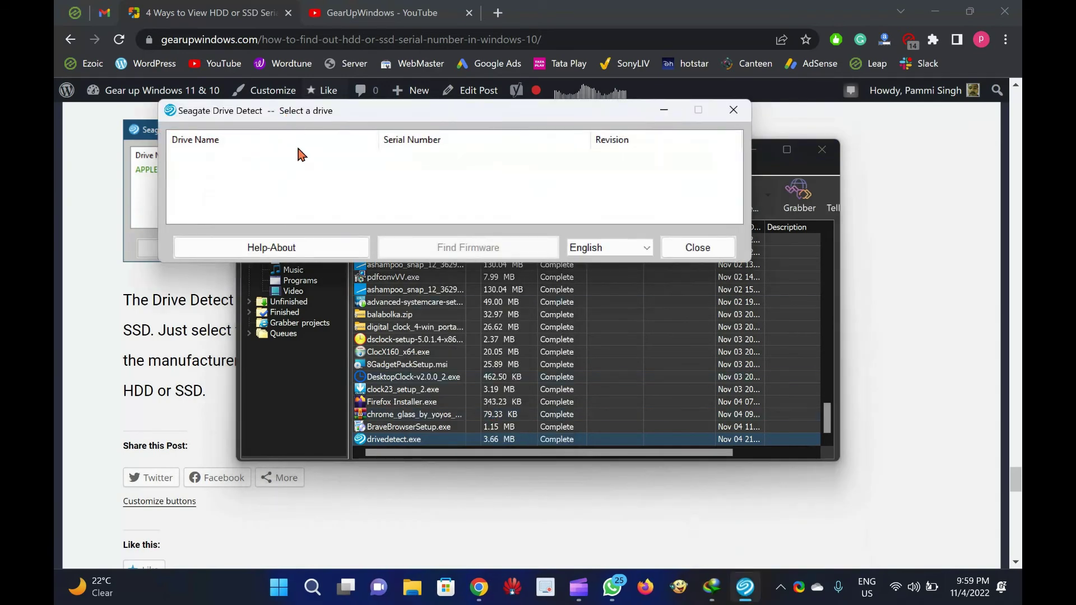
pyautogui.click(822, 150)
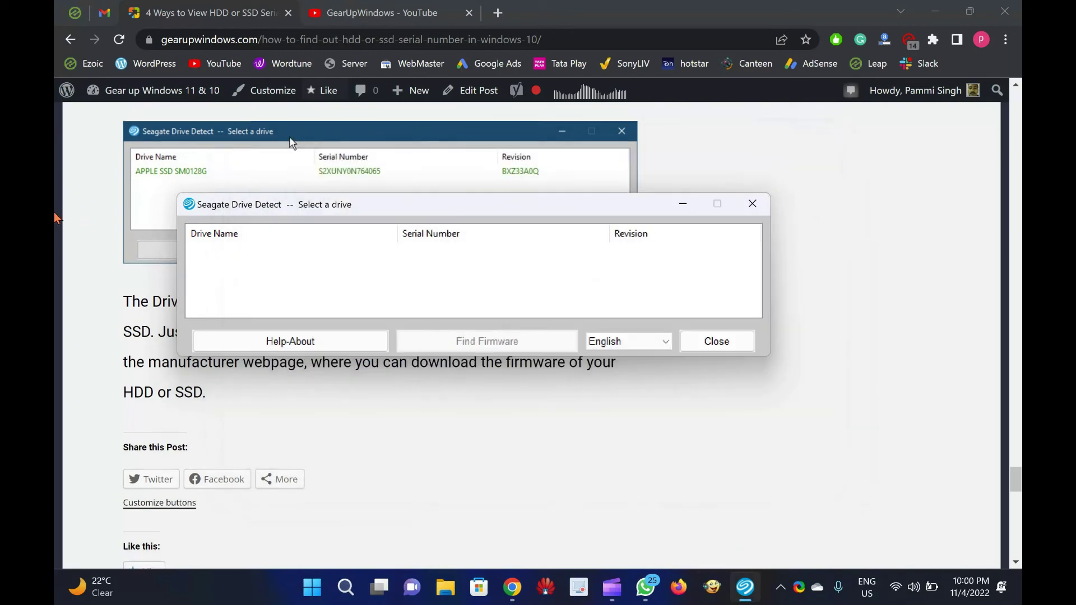
pyautogui.scroll(2, 54, 217)
pyautogui.moveTo(383, 212)
pyautogui.mouseDown()
pyautogui.moveTo(412, 322)
pyautogui.moveTo(430, 257)
pyautogui.mouseUp()
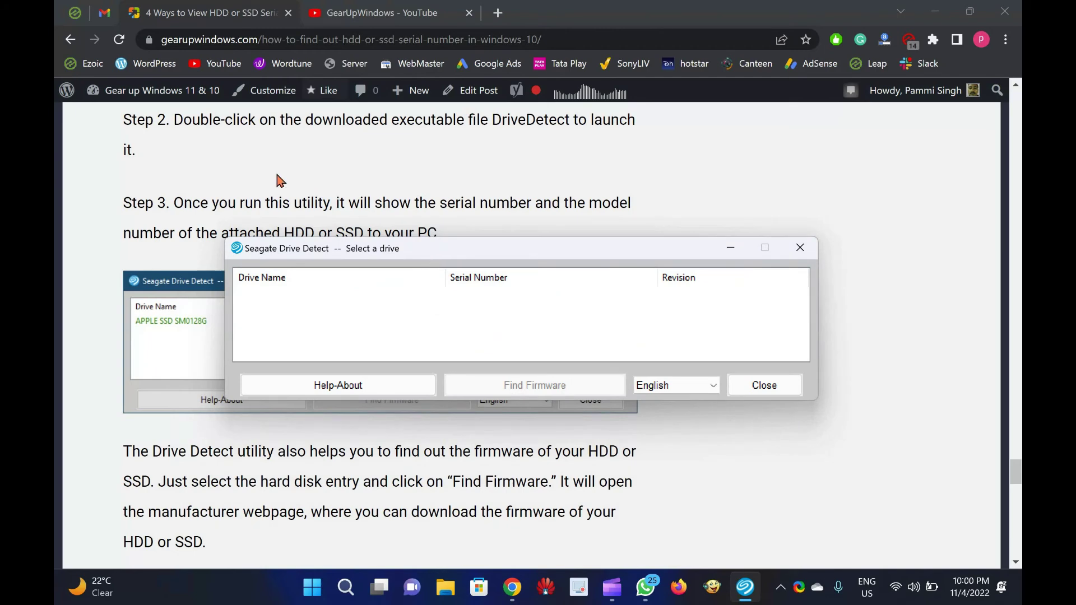
pyautogui.scroll(2, 280, 180)
pyautogui.scroll(2, 280, 181)
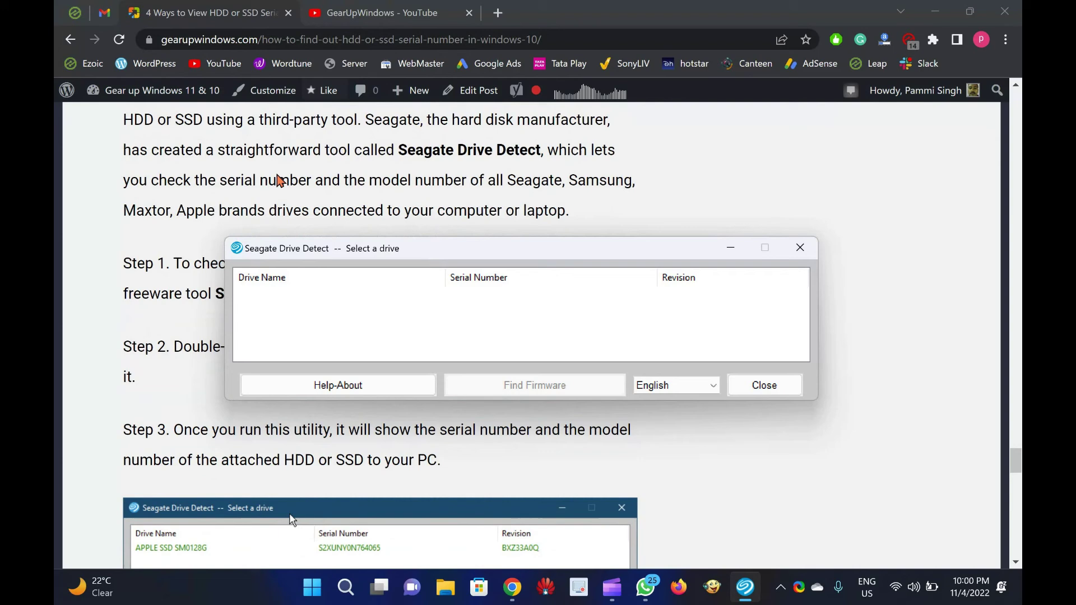
pyautogui.scroll(1, 280, 181)
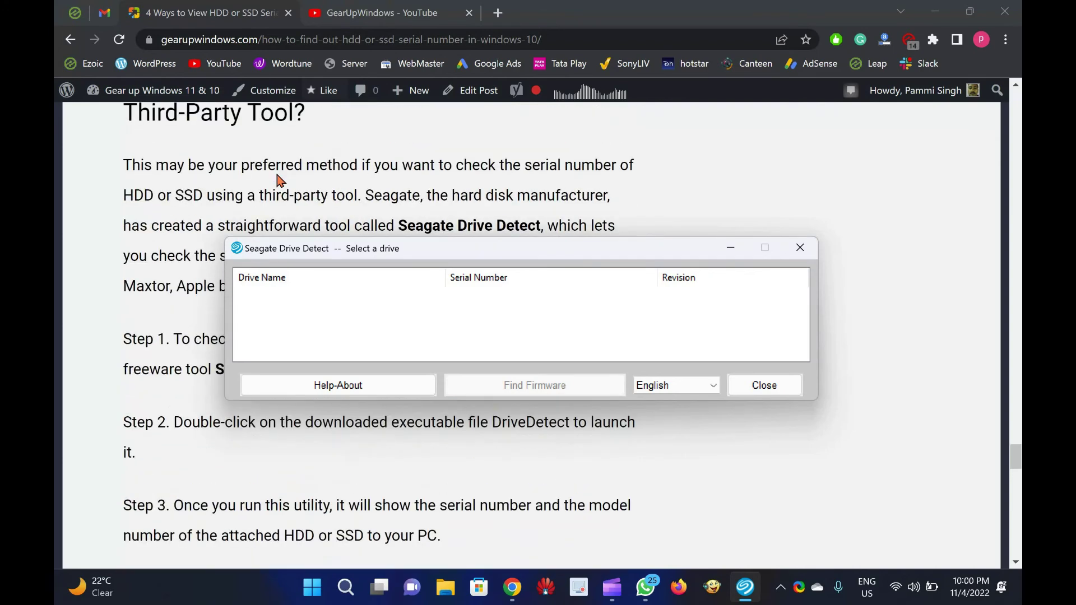
pyautogui.scroll(-1, 280, 181)
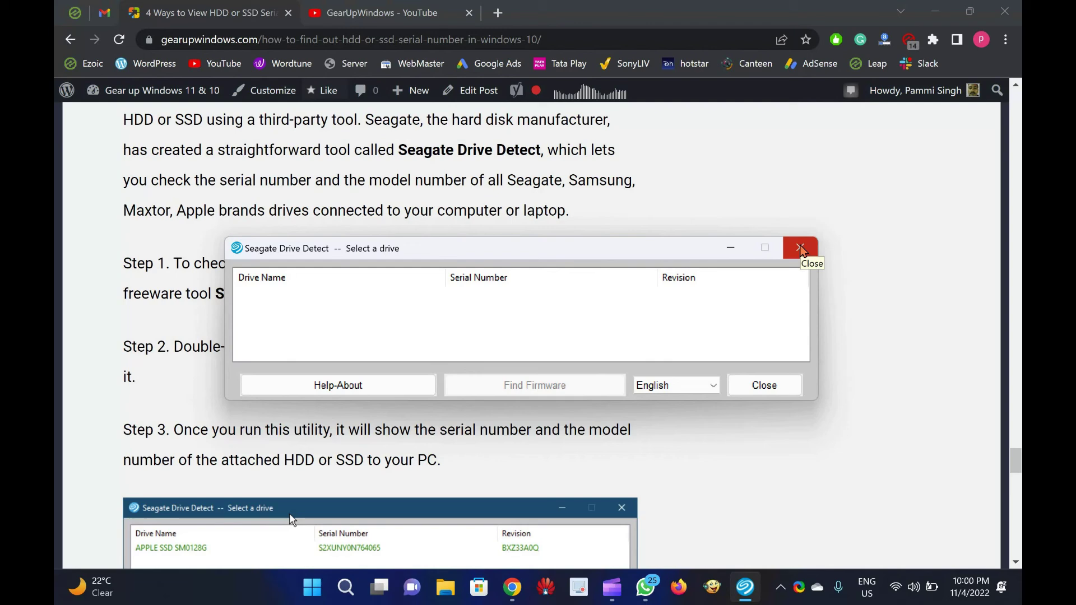
pyautogui.click(800, 249)
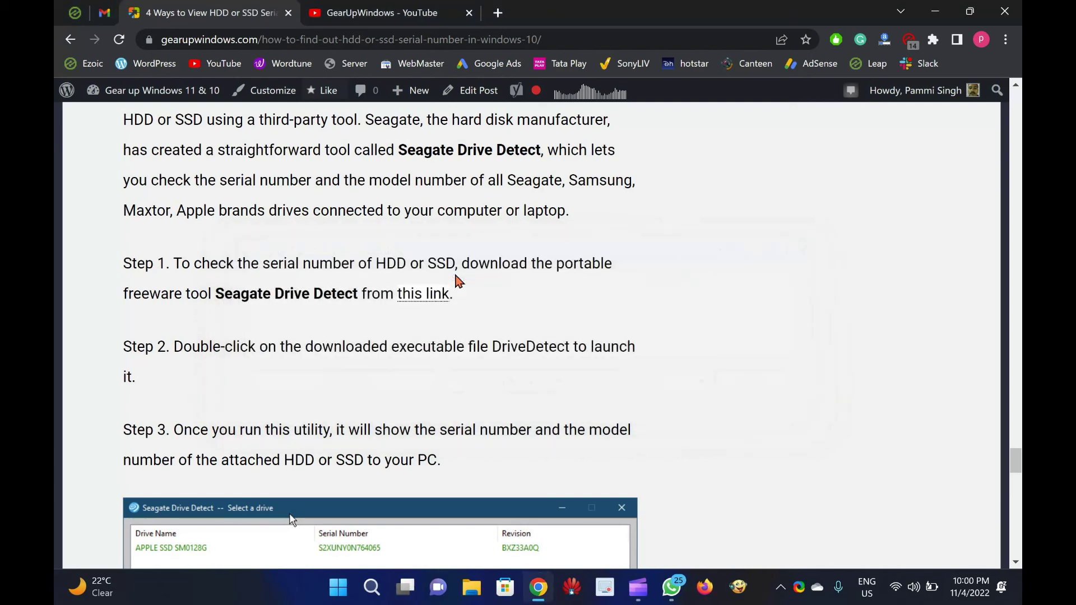
pyautogui.scroll(-3, 457, 281)
pyautogui.rightClick(431, 286)
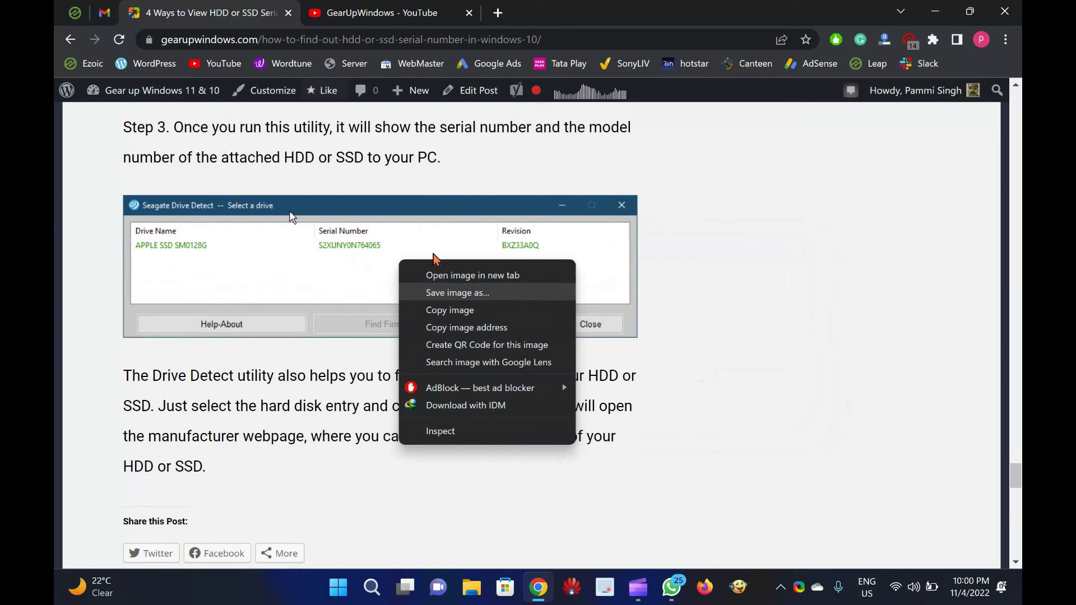
pyautogui.click(445, 274)
pyautogui.hotkey('ctrl', '9')
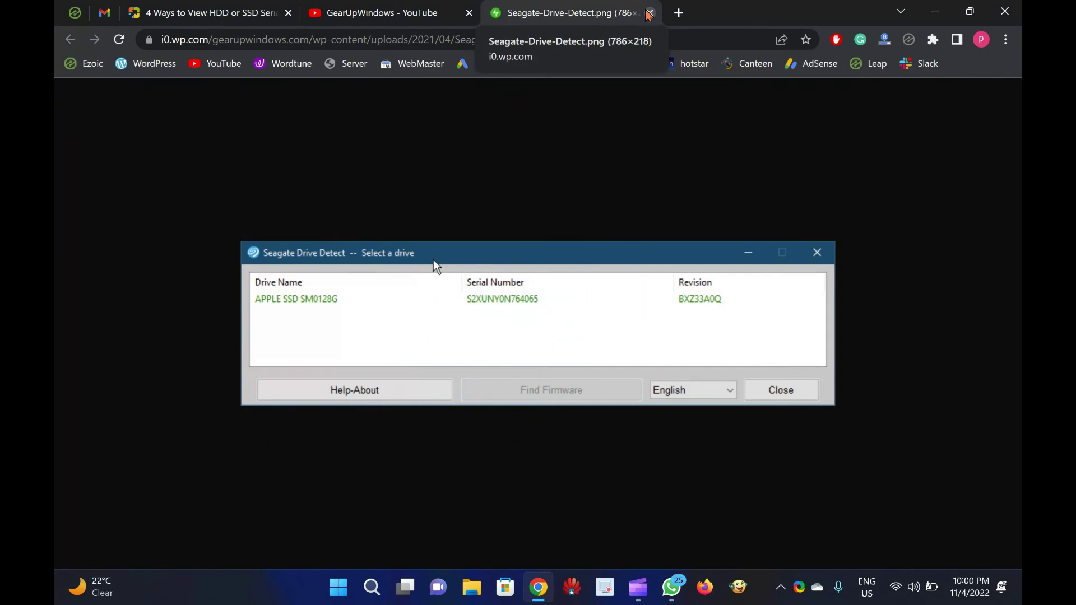
pyautogui.click(649, 12)
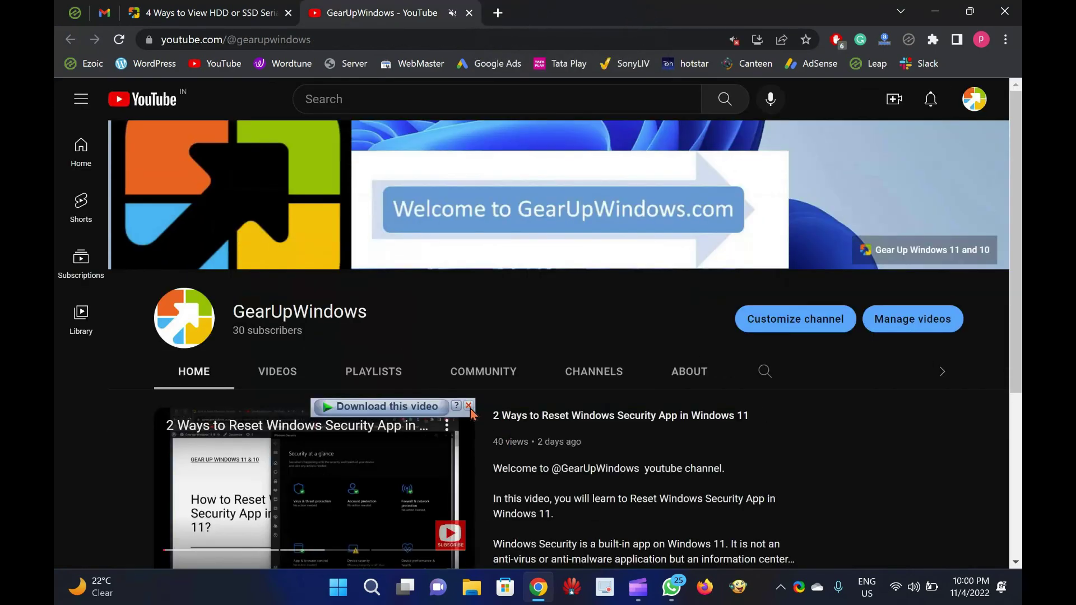
pyautogui.click(469, 408)
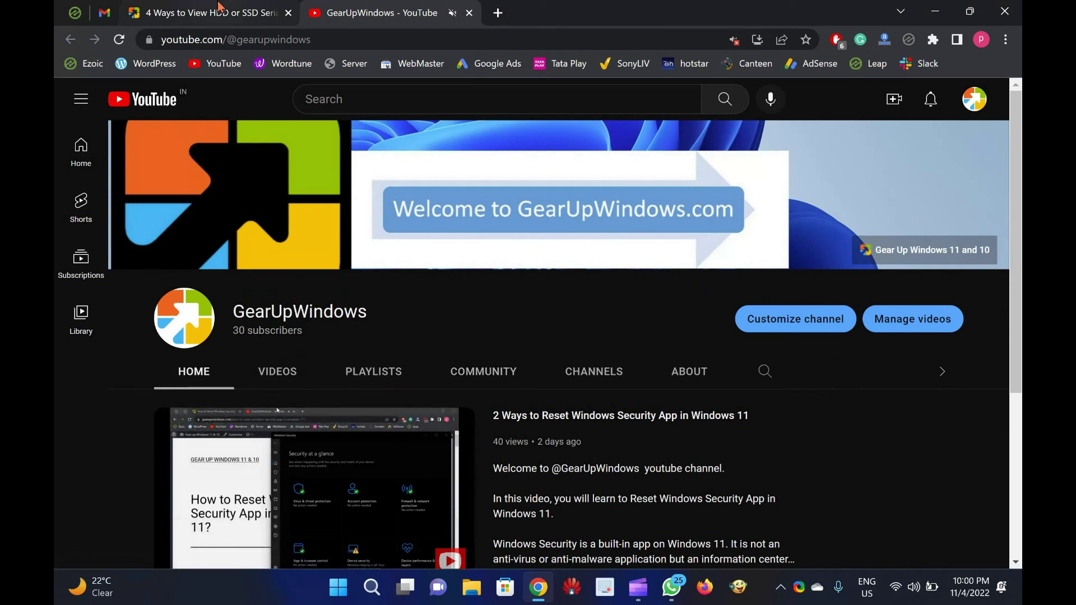
pyautogui.click(219, 7)
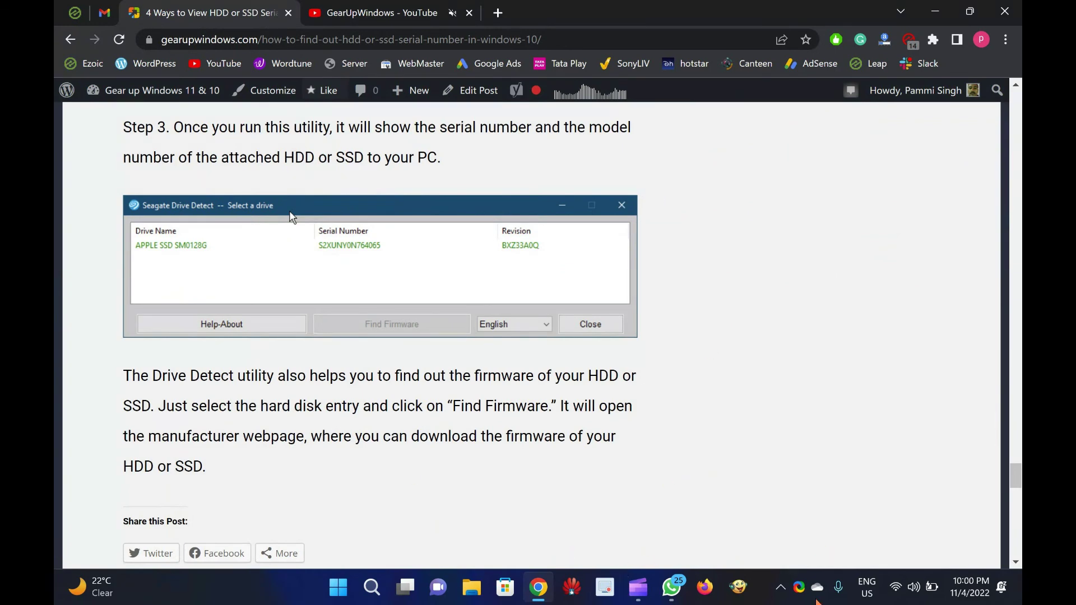
pyautogui.click(781, 588)
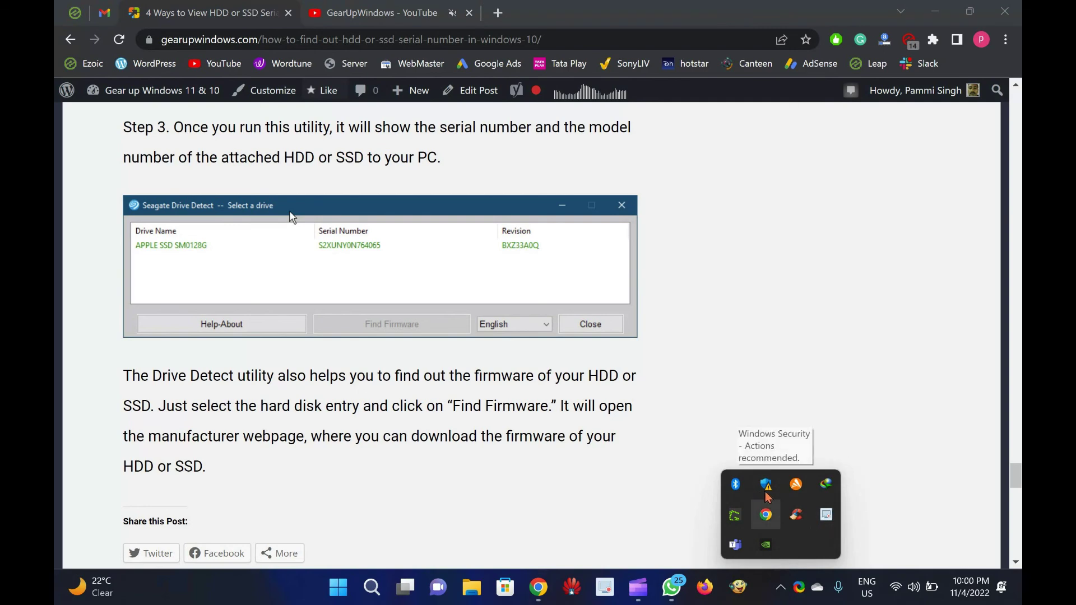
pyautogui.click(825, 483)
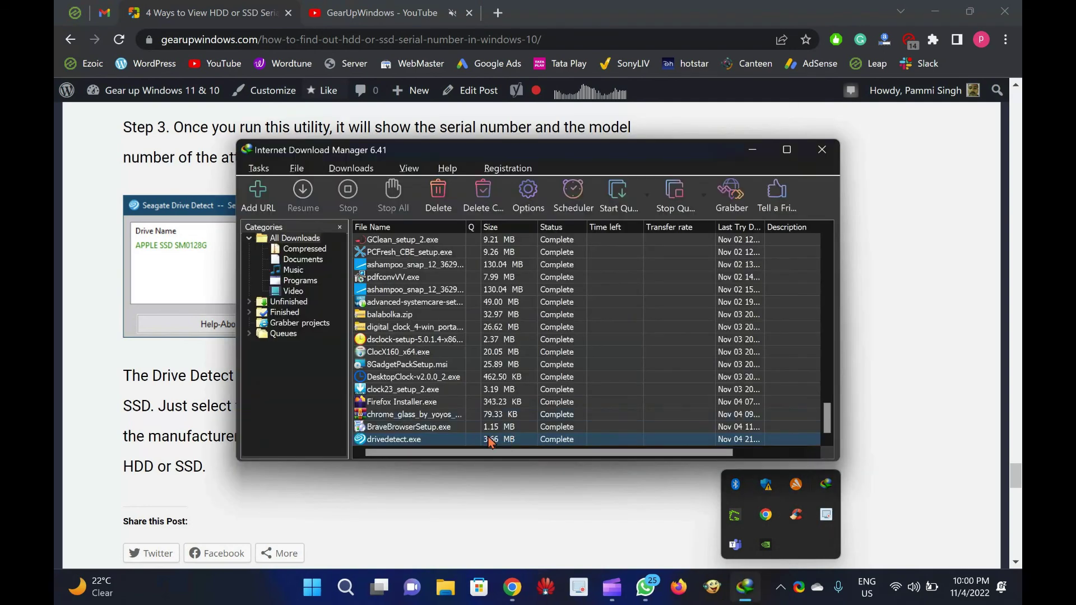
pyautogui.rightClick(491, 439)
pyautogui.click(524, 188)
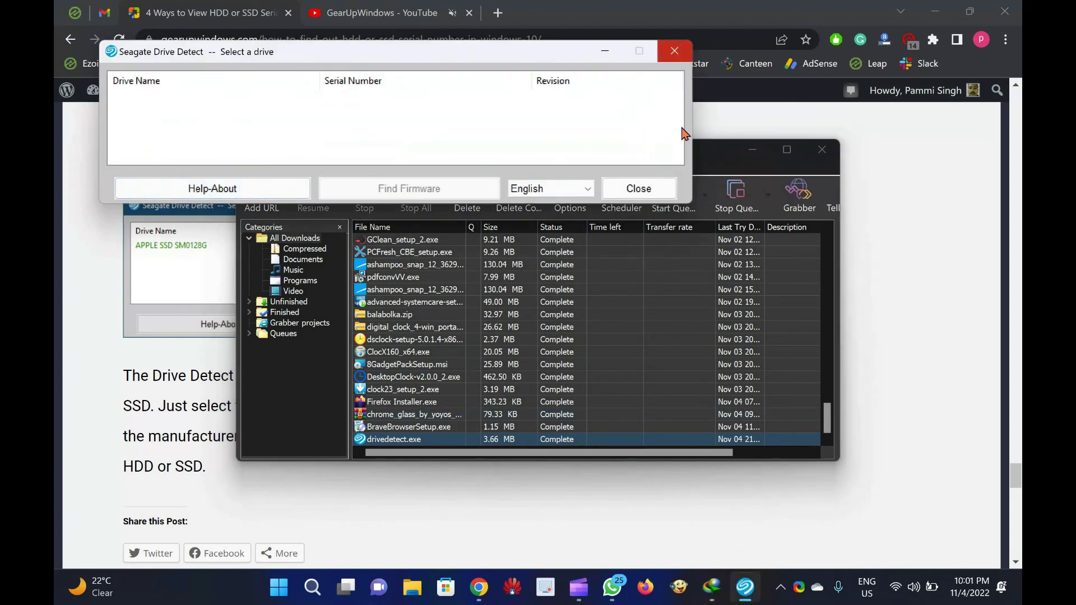
pyautogui.click(674, 192)
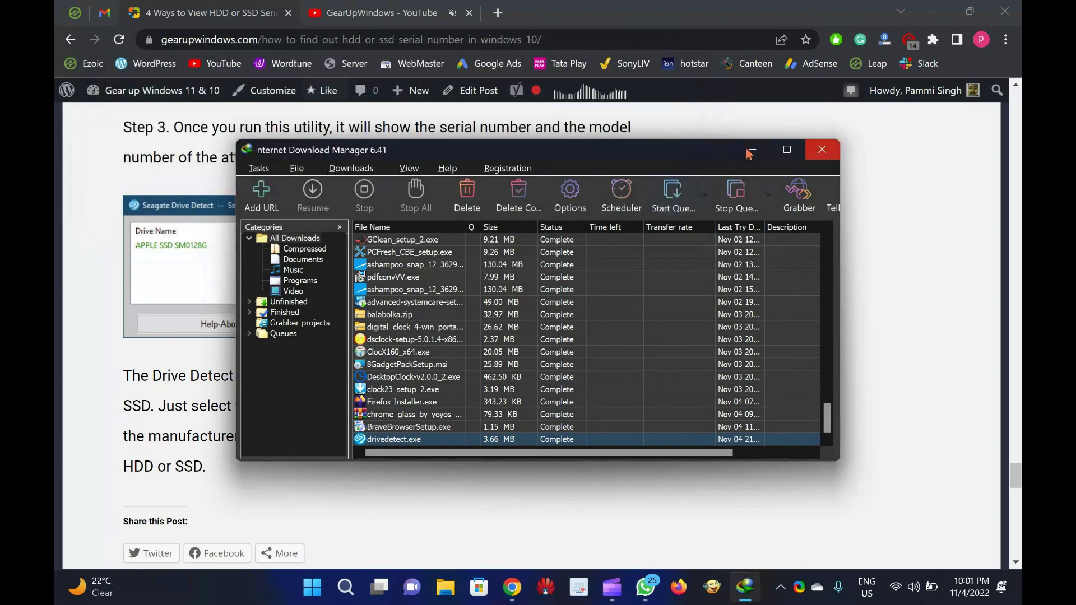
pyautogui.click(822, 149)
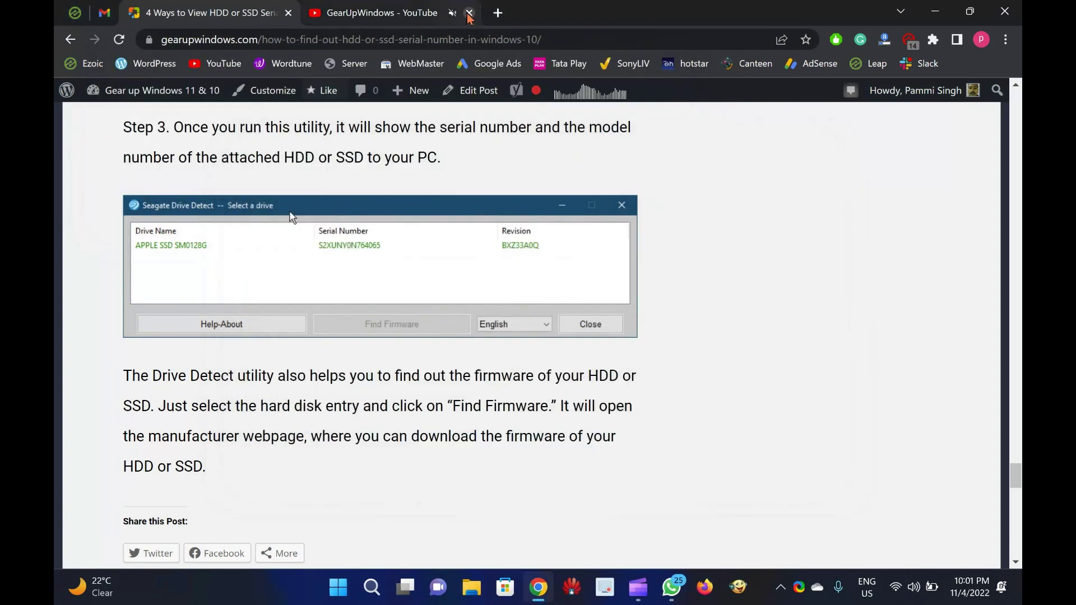